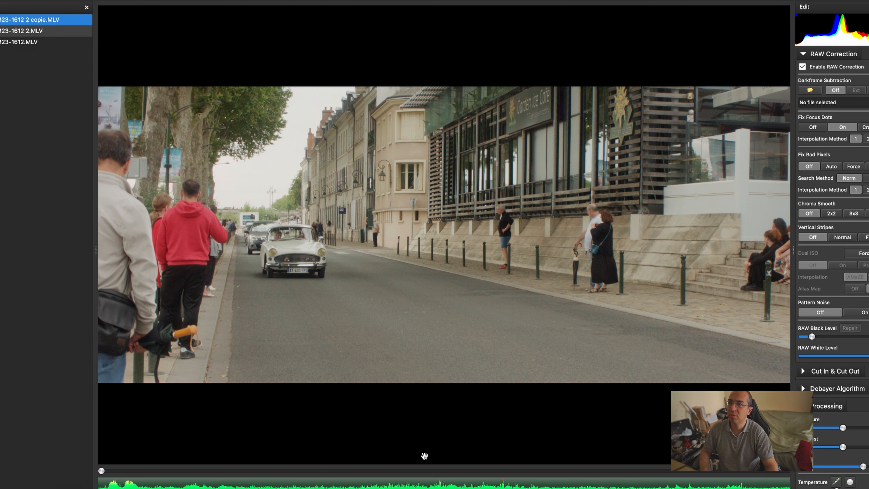
Step: Preview the clip and inspect its clip information, then close the information window
{"action": "key", "text": "space"}
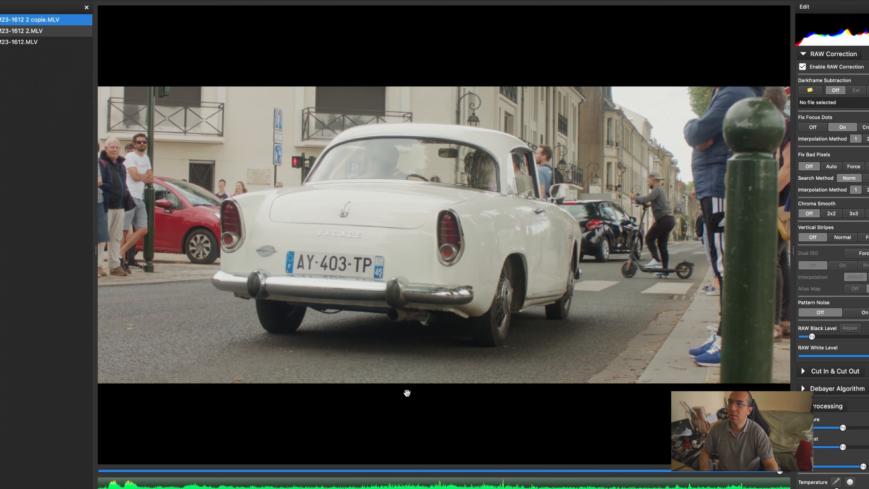
{"action": "key", "text": "space"}
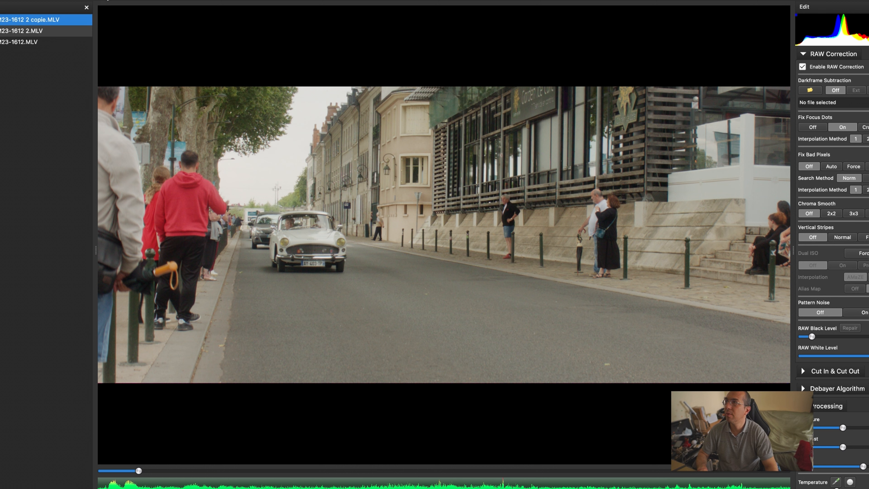
{"action": "left_click", "coordinate": [105, 1]}
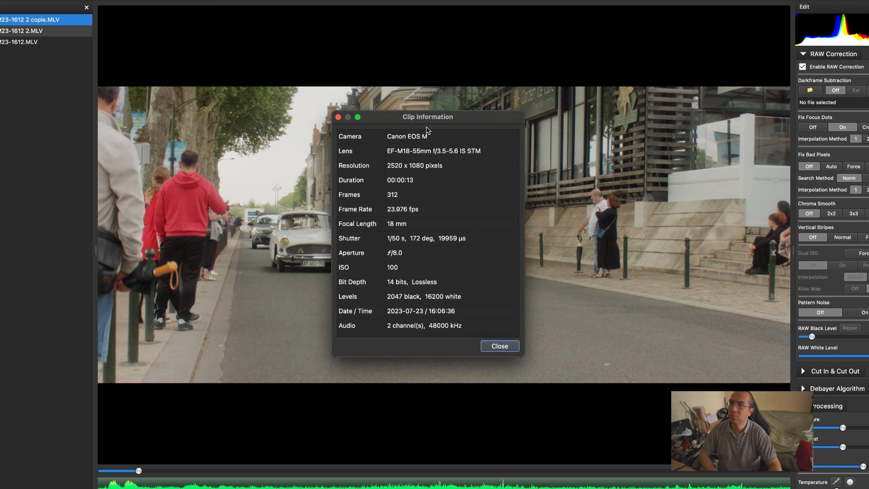
{"action": "left_click_drag", "start_coordinate": [422, 113], "coordinate": [453, 62]}
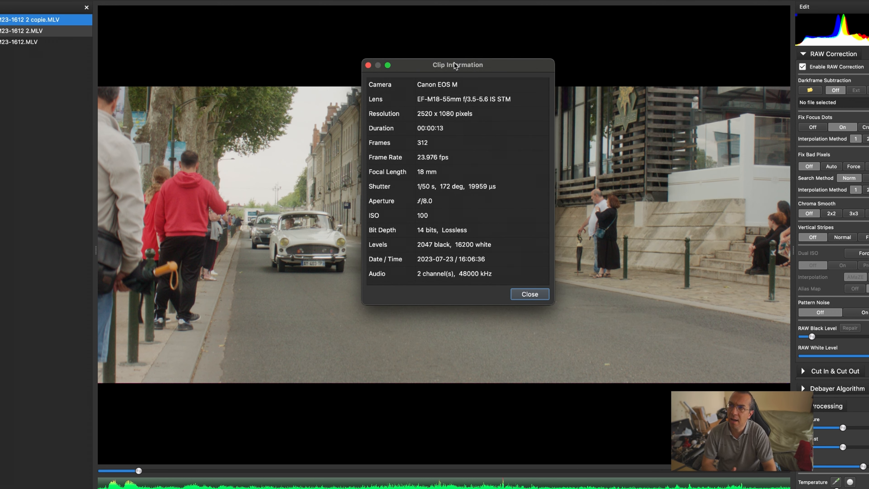
{"action": "left_click_drag", "start_coordinate": [443, 66], "coordinate": [435, 85]}
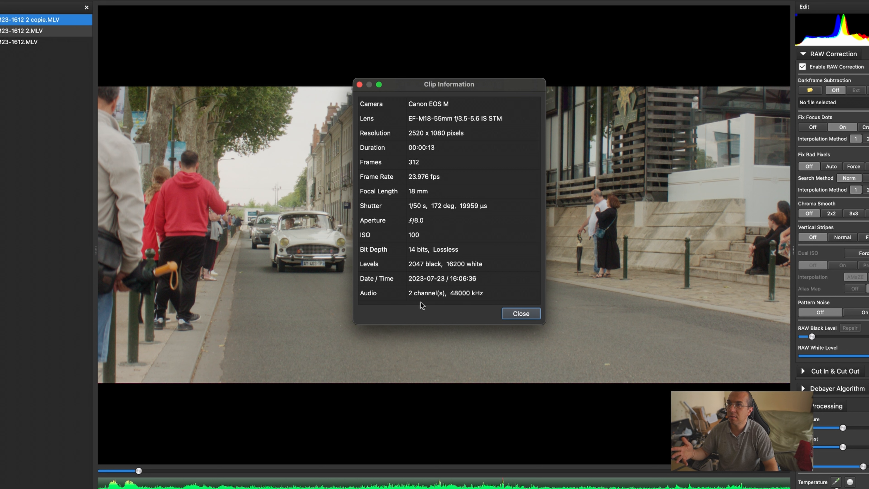
{"action": "left_click", "coordinate": [516, 319]}
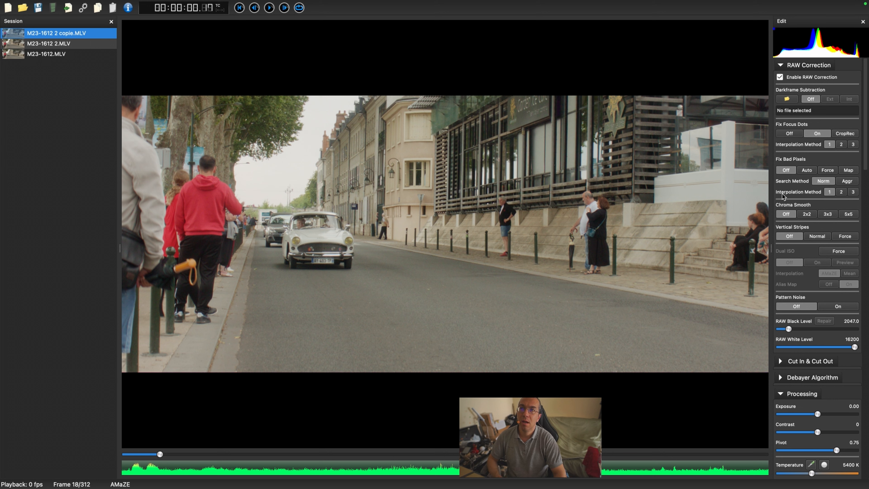
Step: Scroll through the edit settings, from RAW Correction down to Transformation, to review the available options
{"action": "scroll", "coordinate": [816, 318], "scroll_direction": "down", "scroll_amount": 1}
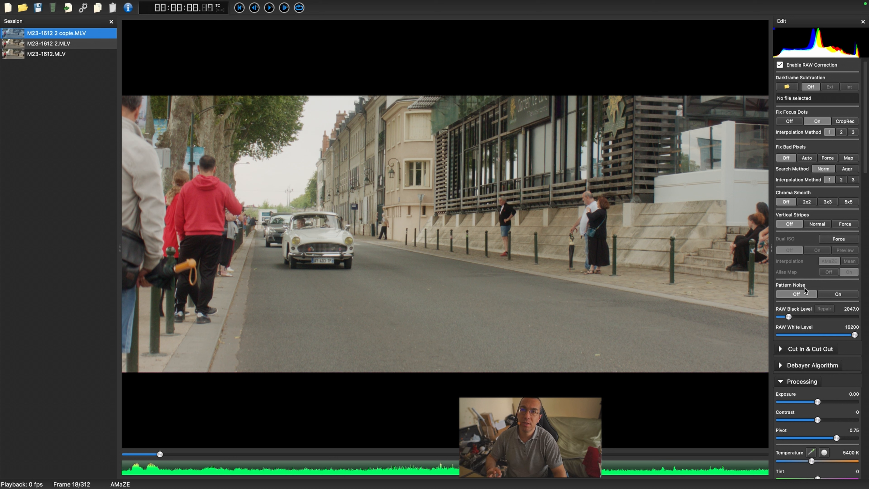
{"action": "scroll", "coordinate": [828, 281], "scroll_direction": "down", "scroll_amount": 3}
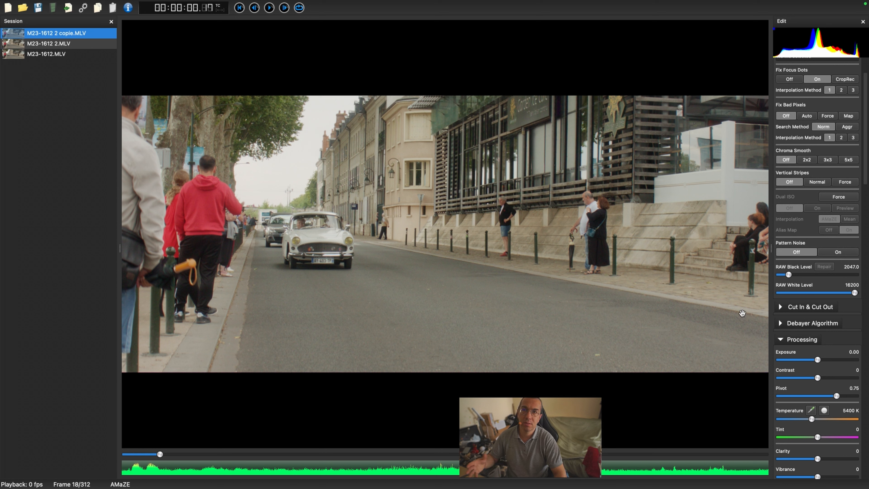
{"action": "scroll", "coordinate": [825, 281], "scroll_direction": "down", "scroll_amount": 10}
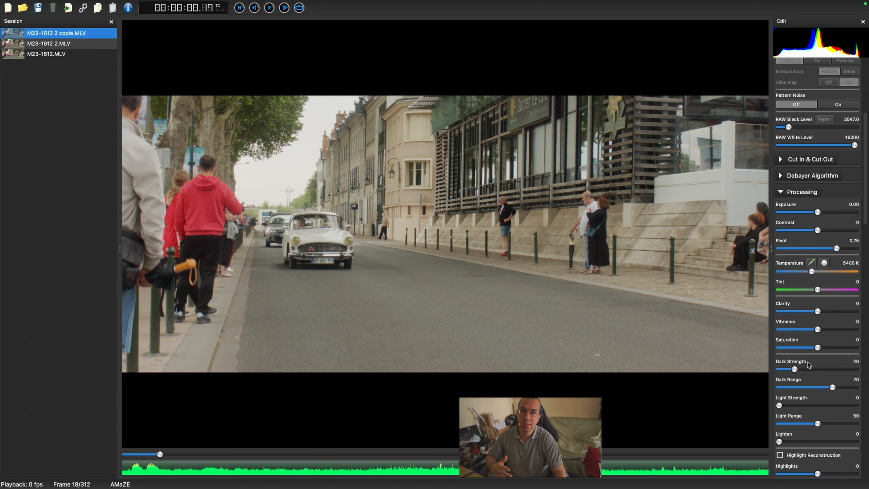
{"action": "scroll", "coordinate": [809, 362], "scroll_direction": "down", "scroll_amount": 3}
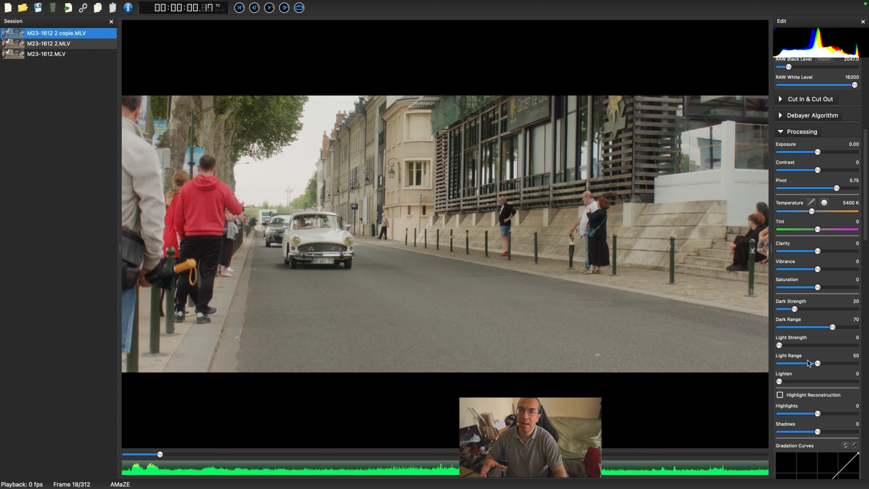
{"action": "scroll", "coordinate": [808, 363], "scroll_direction": "down", "scroll_amount": 3}
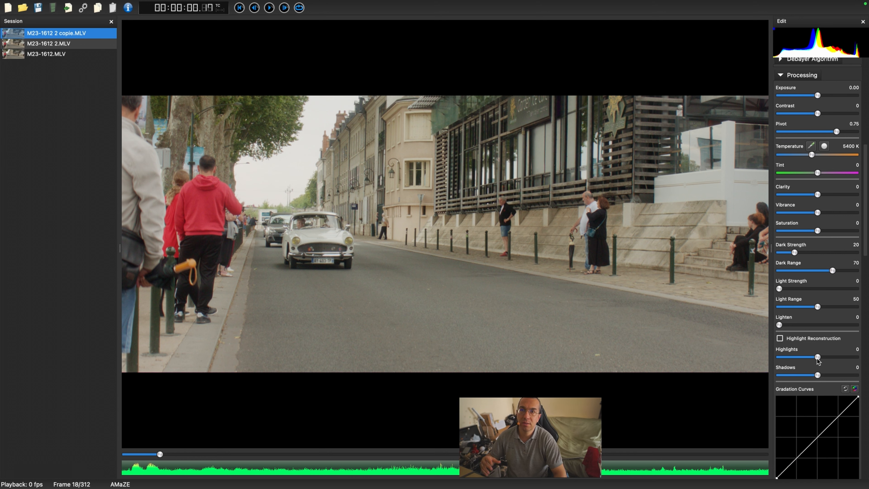
{"action": "scroll", "coordinate": [817, 359], "scroll_direction": "down", "scroll_amount": 6}
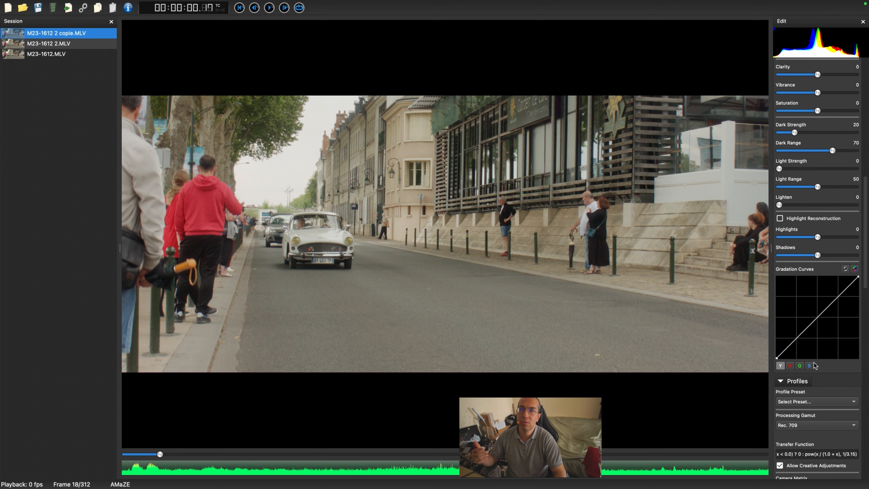
{"action": "scroll", "coordinate": [814, 365], "scroll_direction": "down", "scroll_amount": 2}
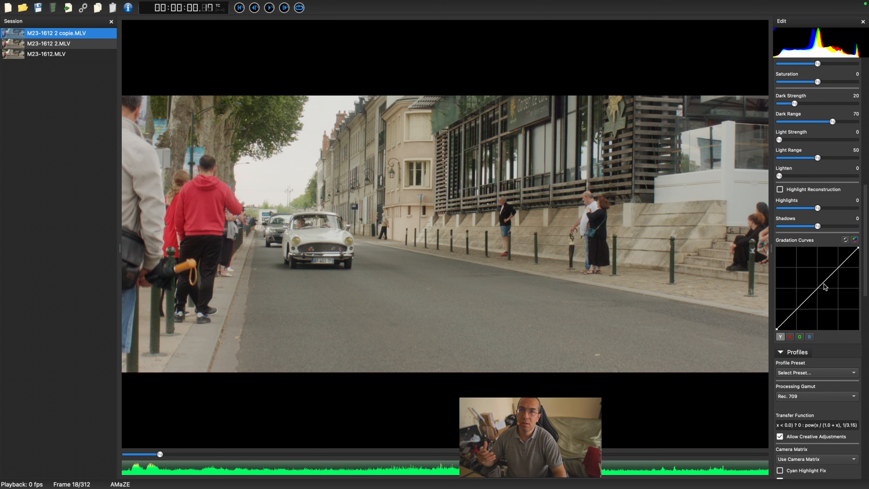
{"action": "scroll", "coordinate": [802, 397], "scroll_direction": "down", "scroll_amount": 4}
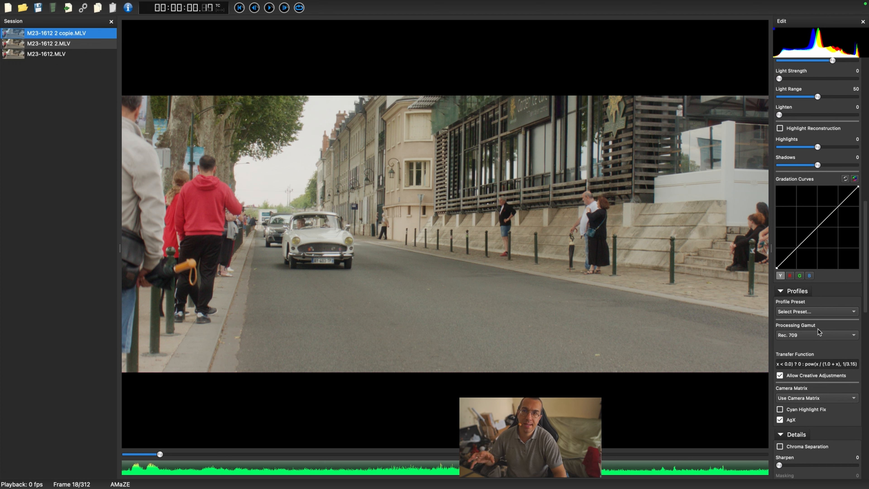
{"action": "scroll", "coordinate": [814, 338], "scroll_direction": "down", "scroll_amount": 6}
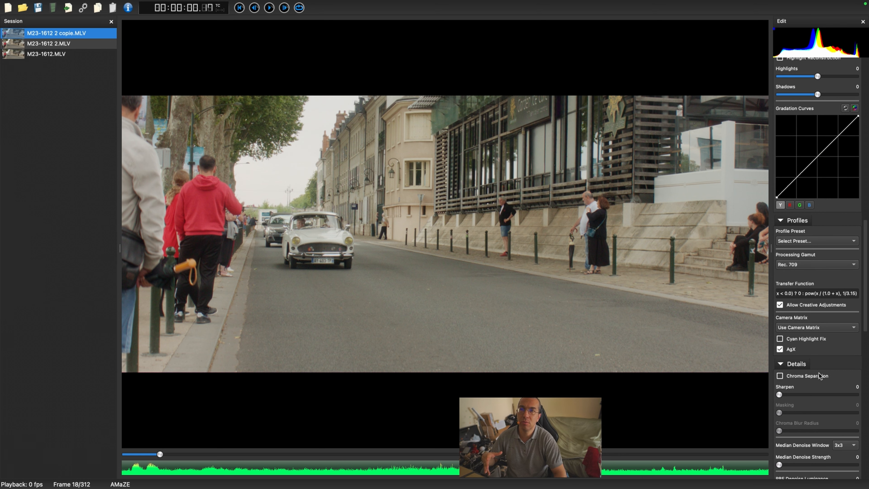
{"action": "scroll", "coordinate": [818, 388], "scroll_direction": "down", "scroll_amount": 2}
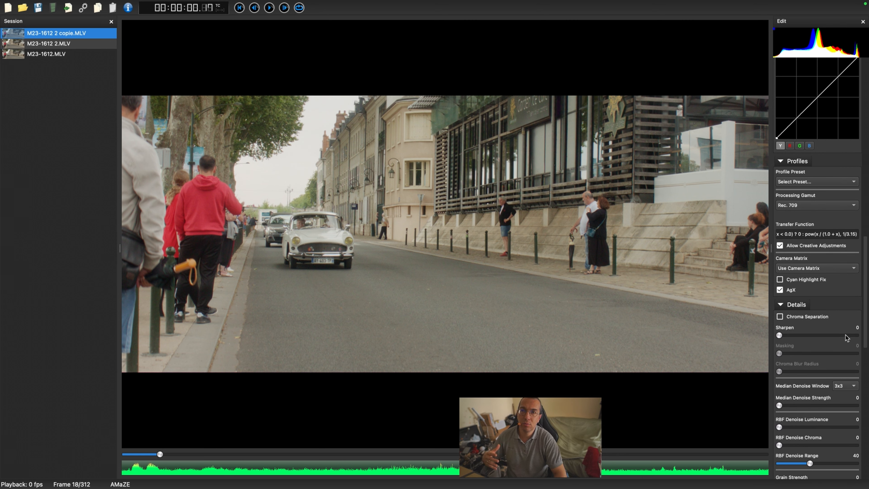
{"action": "scroll", "coordinate": [801, 385], "scroll_direction": "down", "scroll_amount": 14}
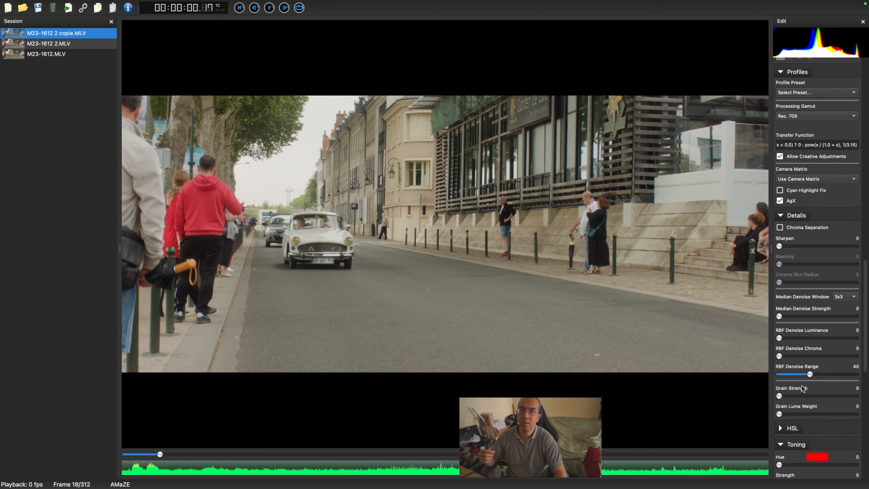
{"action": "scroll", "coordinate": [802, 386], "scroll_direction": "down", "scroll_amount": 2}
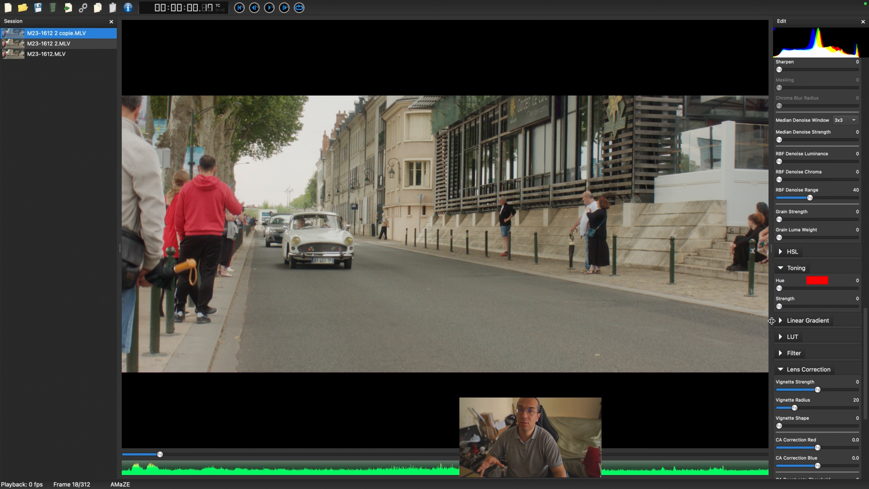
{"action": "left_click", "coordinate": [780, 337]}
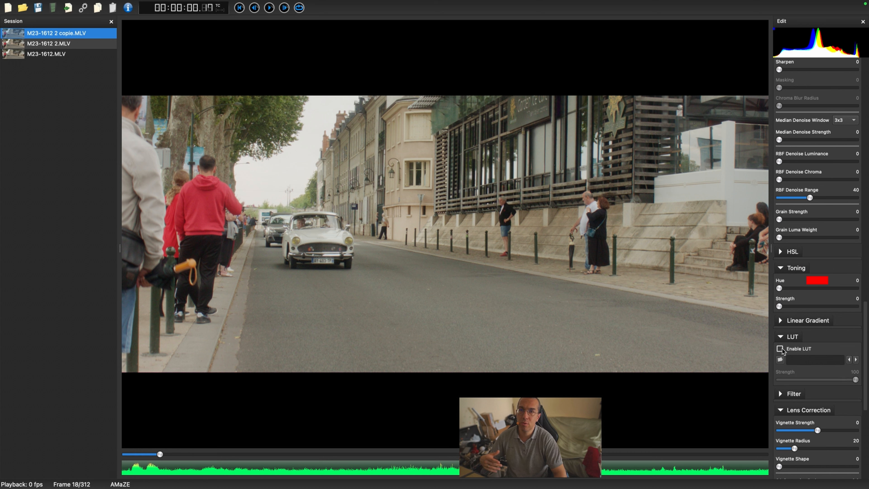
{"action": "left_click", "coordinate": [781, 337]}
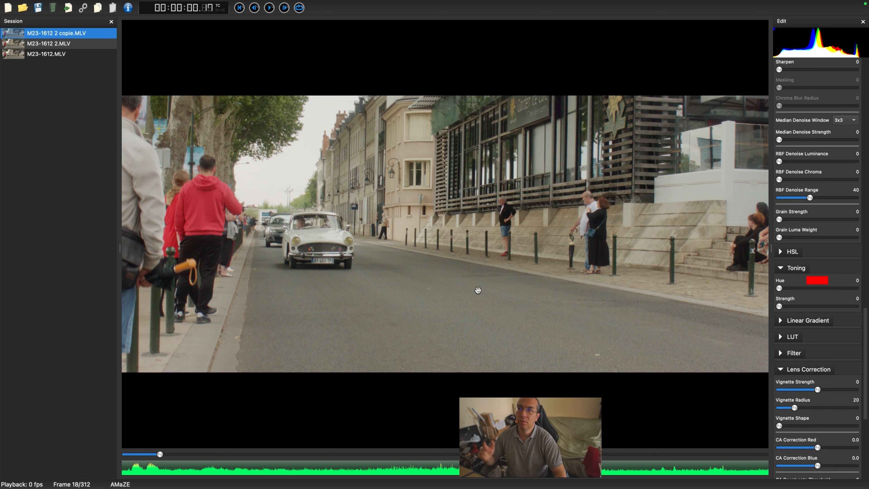
{"action": "scroll", "coordinate": [854, 370], "scroll_direction": "down", "scroll_amount": 6}
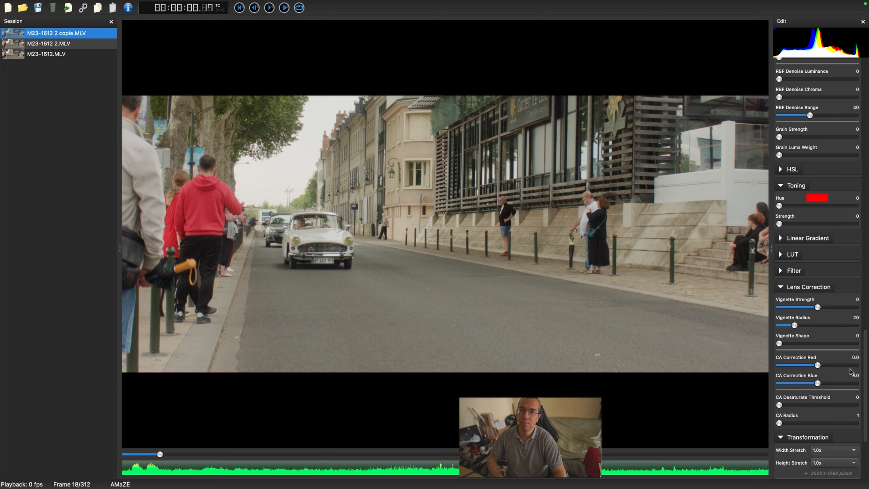
{"action": "scroll", "coordinate": [851, 371], "scroll_direction": "down", "scroll_amount": 1}
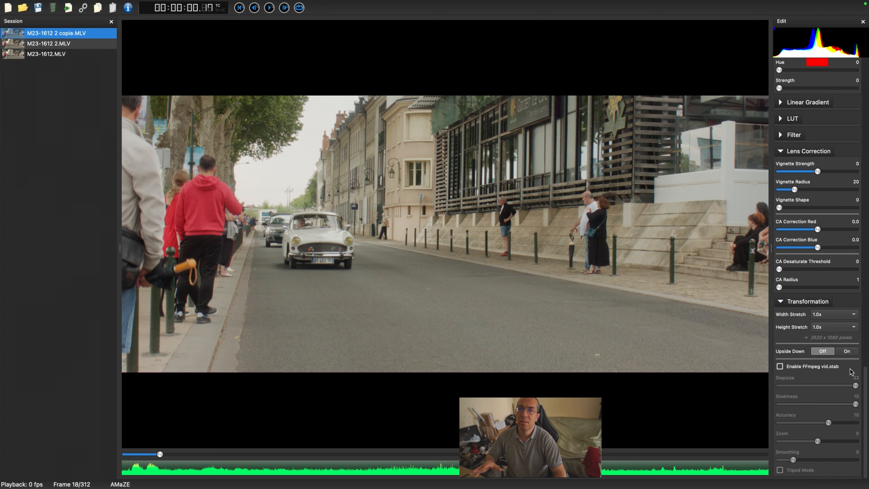
{"action": "scroll", "coordinate": [850, 372], "scroll_direction": "up", "scroll_amount": 15}
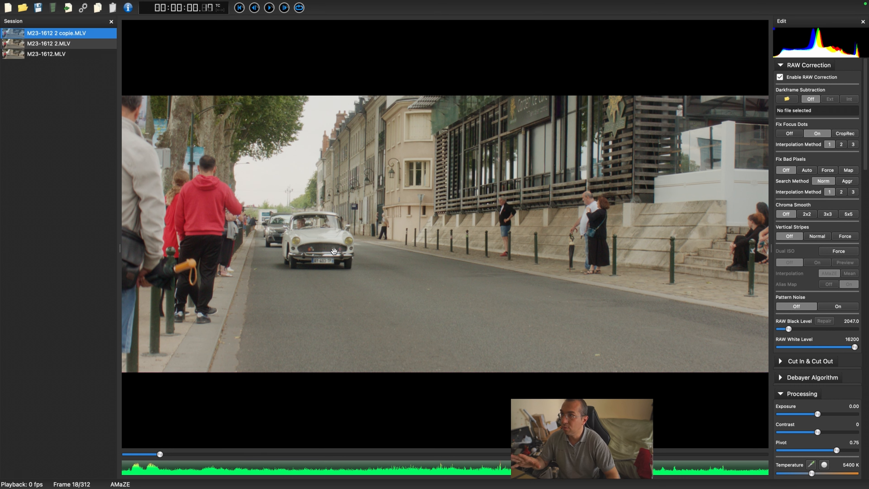
Step: Play back the clip, pausing at several frames to review the footage
{"action": "key", "text": "space"}
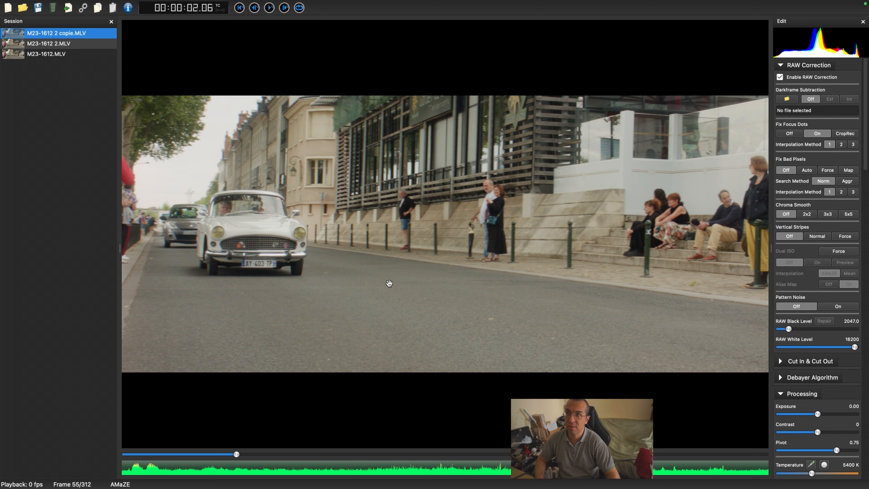
{"action": "key", "text": "space"}
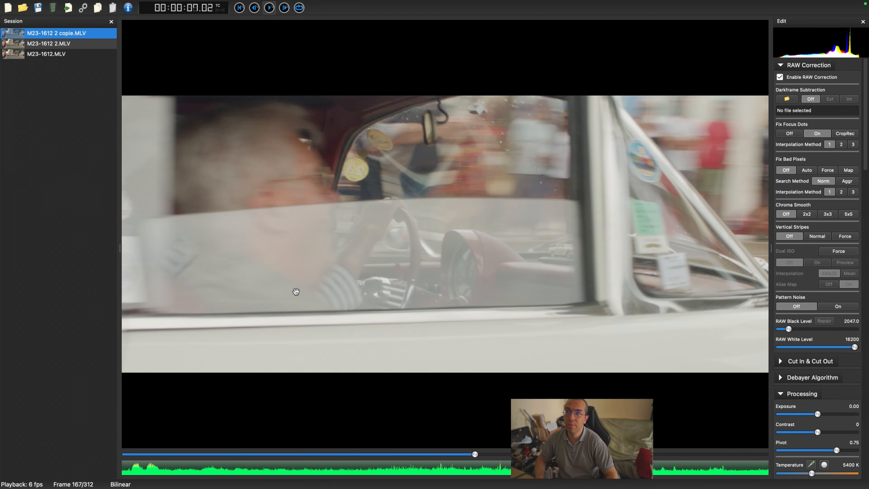
{"action": "key", "text": "space"}
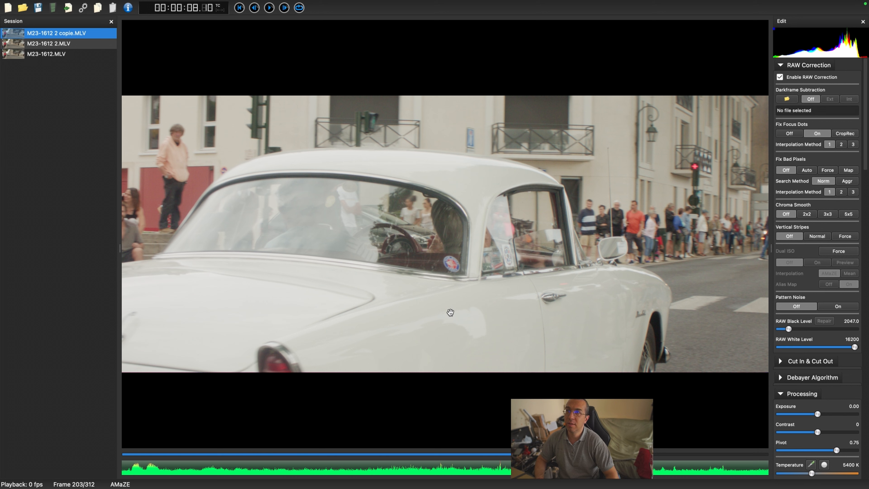
{"action": "key", "text": "space"}
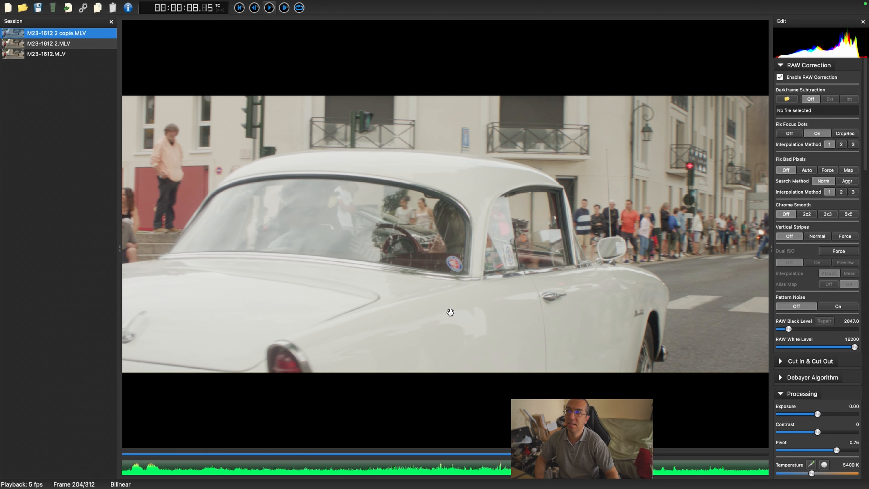
{"action": "key", "text": "space"}
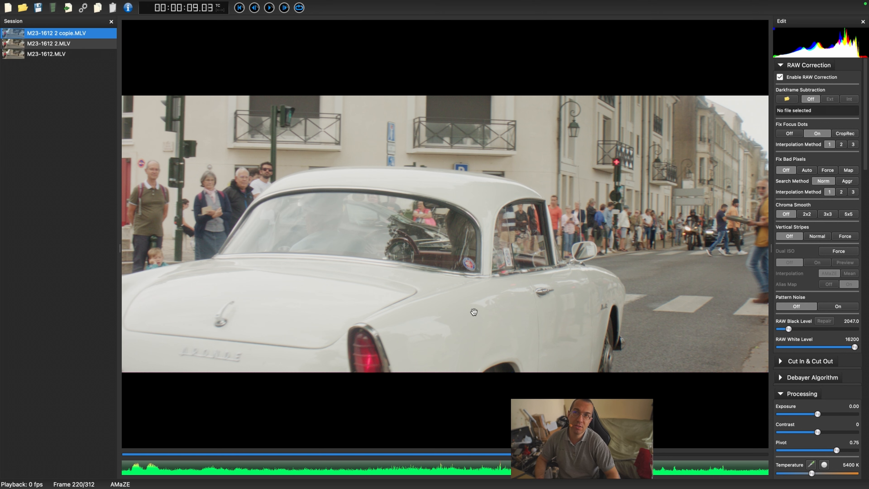
{"action": "key", "text": "space"}
{"action": "key", "text": "space"}
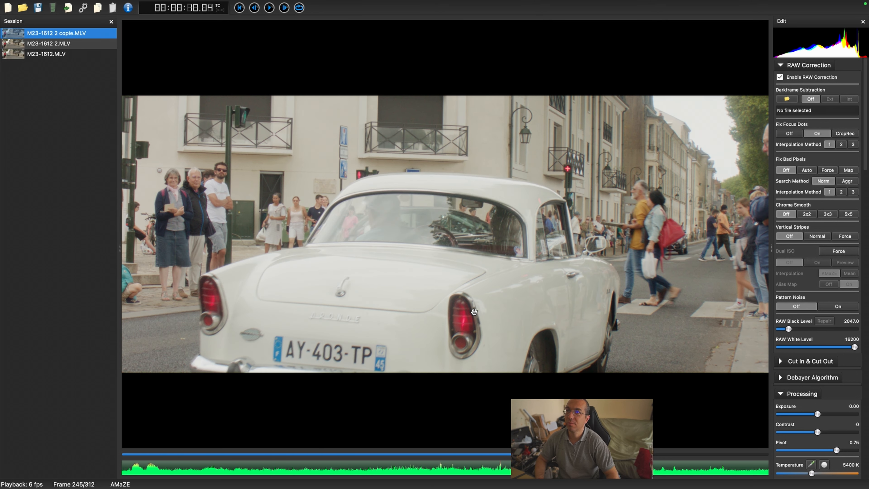
{"action": "key", "text": "space"}
{"action": "key", "text": "space"}
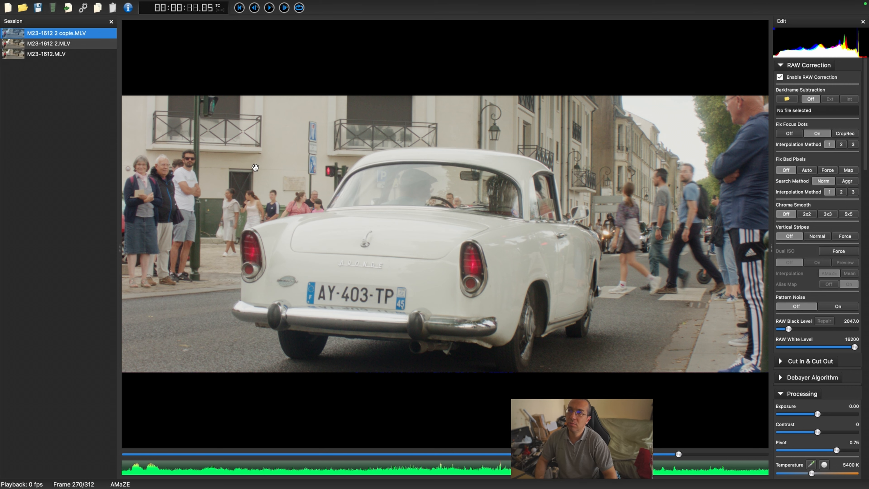
{"action": "key", "text": "space"}
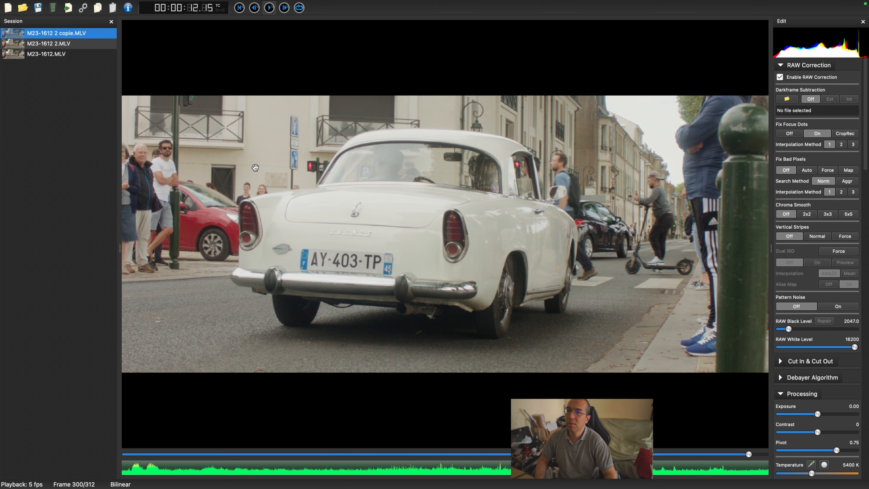
{"action": "key", "text": "space"}
{"action": "key", "text": "space"}
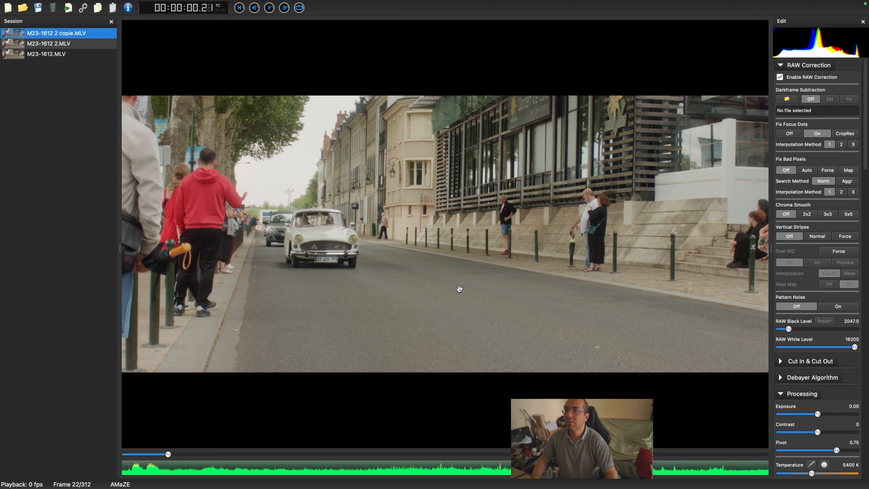
Step: Set Fix Bad Pixels to Auto and Chroma Smooth to 3x3 in the RAW correction settings
{"action": "left_click", "coordinate": [807, 170]}
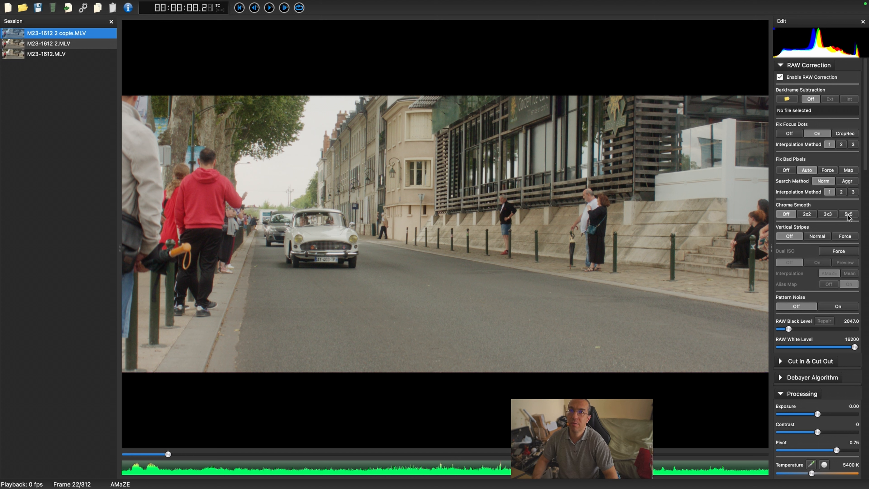
{"action": "left_click", "coordinate": [828, 212]}
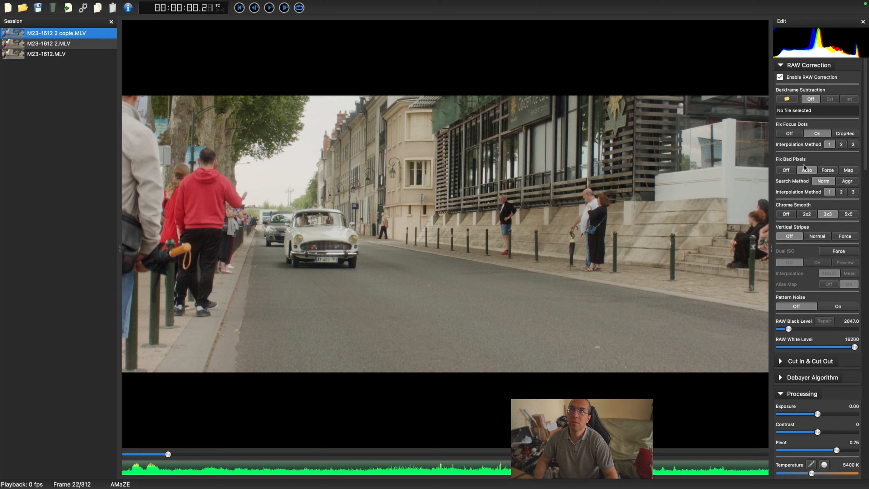
{"action": "scroll", "coordinate": [821, 313], "scroll_direction": "down", "scroll_amount": 5}
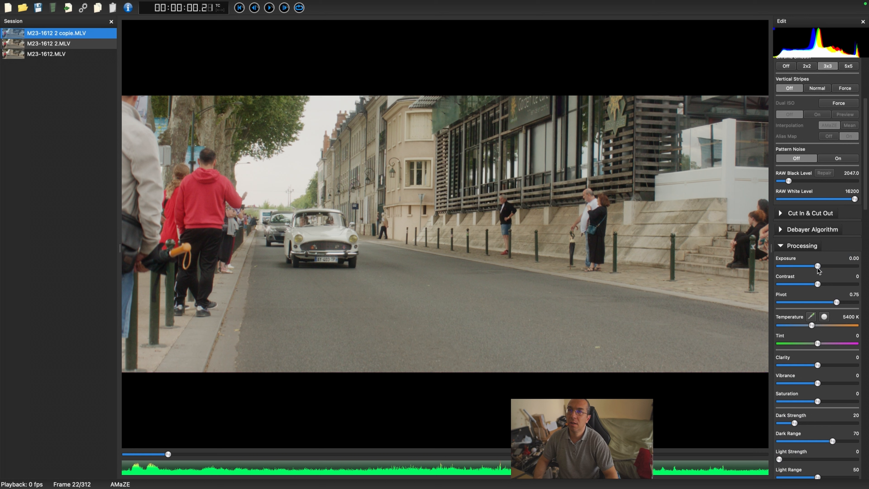
Step: Set Exposure to -0.31 and Contrast to 25 in the Processing settings
{"action": "mouse_move", "coordinate": [817, 267]}
{"action": "left_mouse_down"}
{"action": "mouse_move", "coordinate": [803, 270]}
{"action": "mouse_move", "coordinate": [825, 271]}
{"action": "mouse_move", "coordinate": [816, 271]}
{"action": "left_mouse_up"}
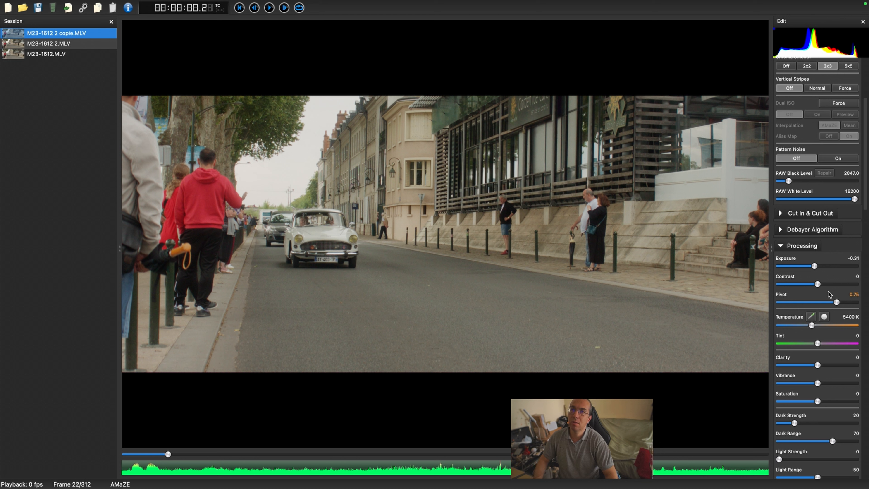
{"action": "mouse_move", "coordinate": [816, 285]}
{"action": "left_mouse_down"}
{"action": "mouse_move", "coordinate": [841, 286]}
{"action": "mouse_move", "coordinate": [824, 293]}
{"action": "left_mouse_up"}
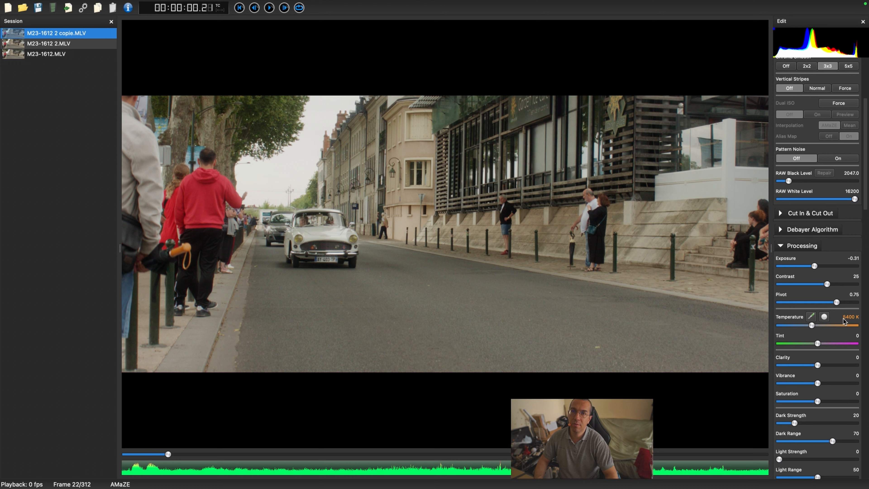
Step: Adjust the white balance Temperature, settling on 5645 K
{"action": "mouse_move", "coordinate": [811, 325]}
{"action": "left_mouse_down"}
{"action": "mouse_move", "coordinate": [828, 326]}
{"action": "mouse_move", "coordinate": [810, 326]}
{"action": "mouse_move", "coordinate": [817, 331]}
{"action": "left_mouse_up"}
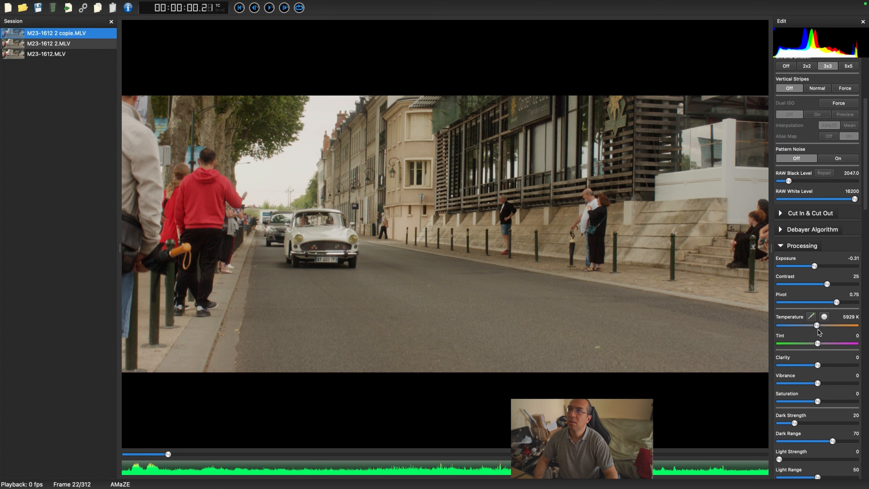
{"action": "left_click_drag", "start_coordinate": [817, 329], "coordinate": [820, 329]}
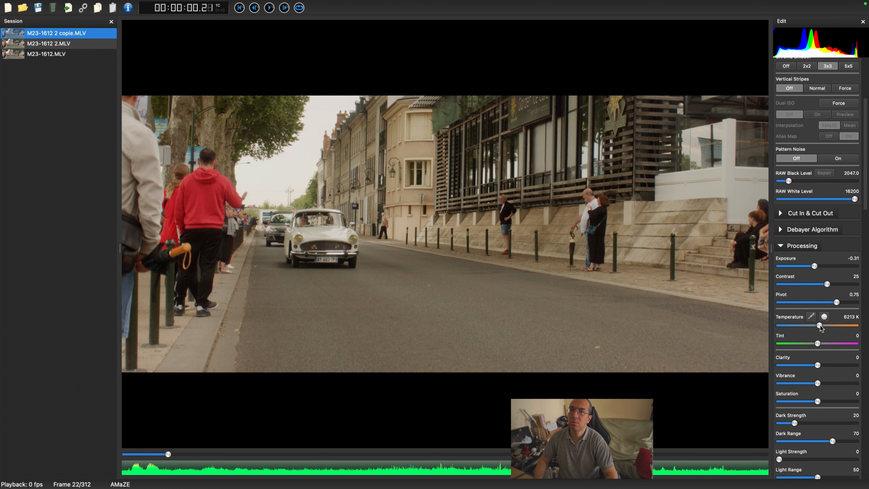
{"action": "left_click_drag", "start_coordinate": [820, 327], "coordinate": [821, 327]}
{"action": "left_click_drag", "start_coordinate": [819, 327], "coordinate": [813, 330]}
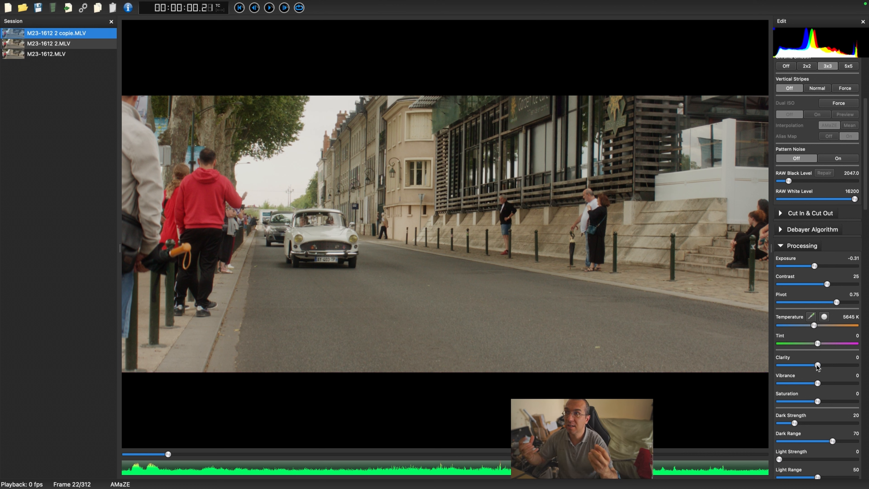
Step: Test Clarity at its extremes, play the clip forward briefly to a later frame, and set Clarity to 17
{"action": "left_click_drag", "start_coordinate": [817, 365], "coordinate": [868, 363]}
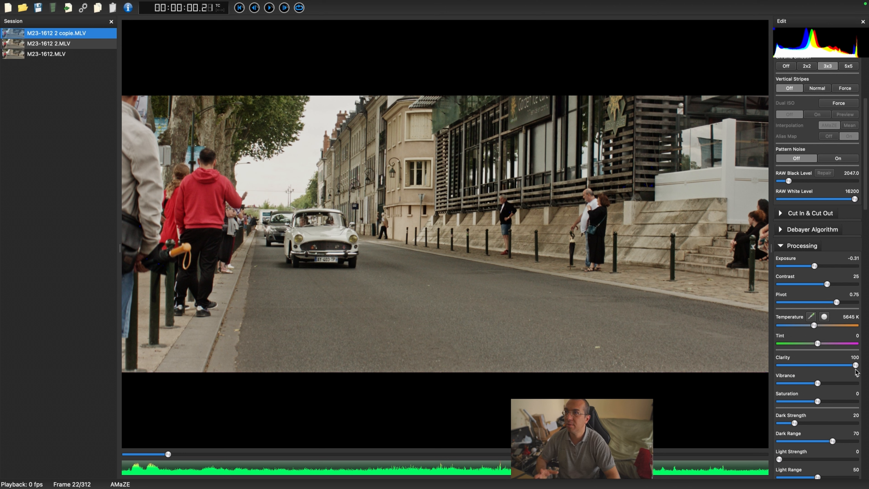
{"action": "left_click_drag", "start_coordinate": [856, 371], "coordinate": [807, 379]}
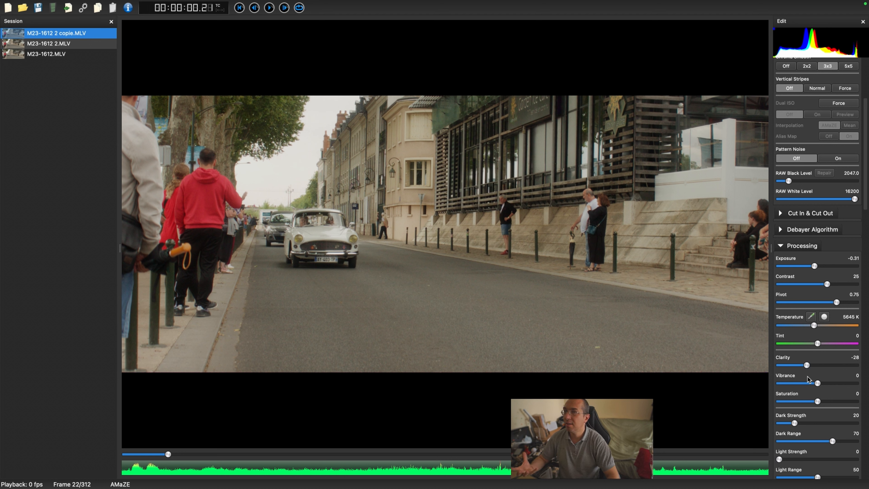
{"action": "left_click_drag", "start_coordinate": [807, 379], "coordinate": [817, 376]}
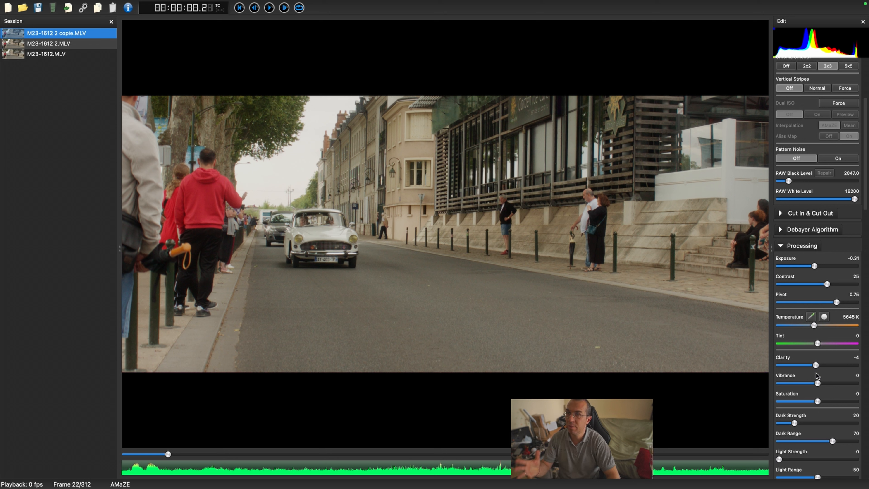
{"action": "left_click_drag", "start_coordinate": [817, 376], "coordinate": [864, 370]}
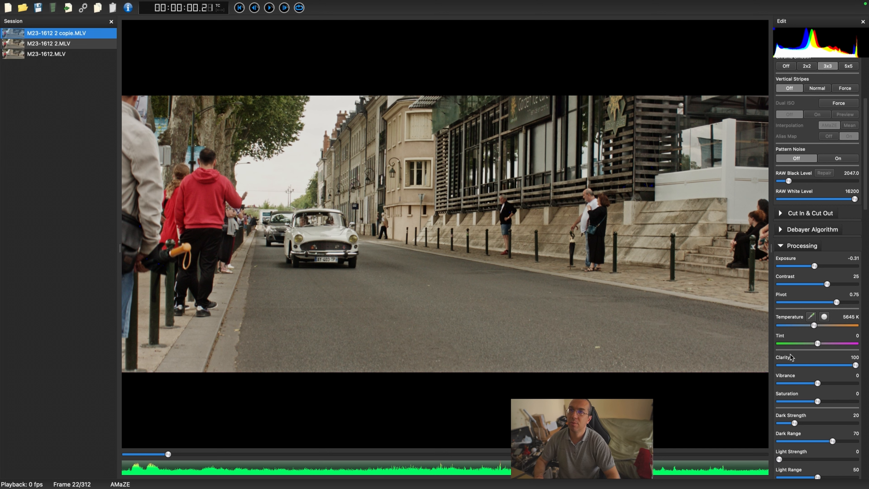
{"action": "key", "text": "space"}
{"action": "key", "text": "space"}
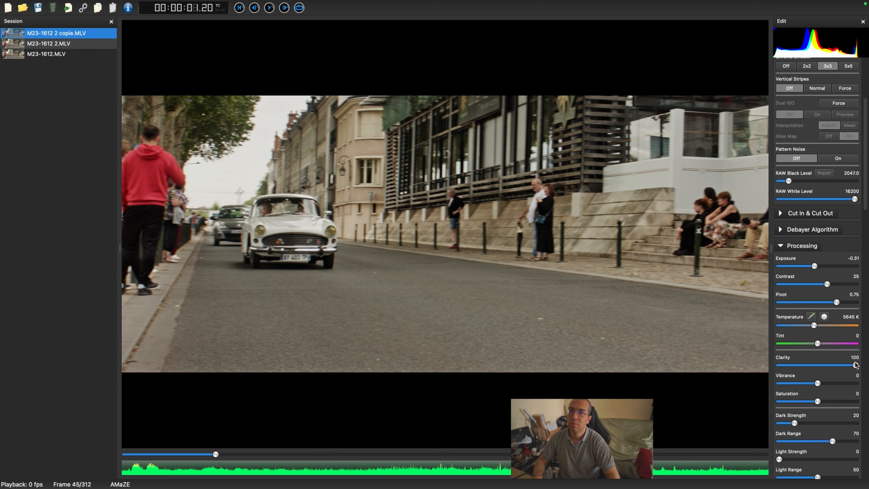
{"action": "left_click_drag", "start_coordinate": [855, 364], "coordinate": [824, 375]}
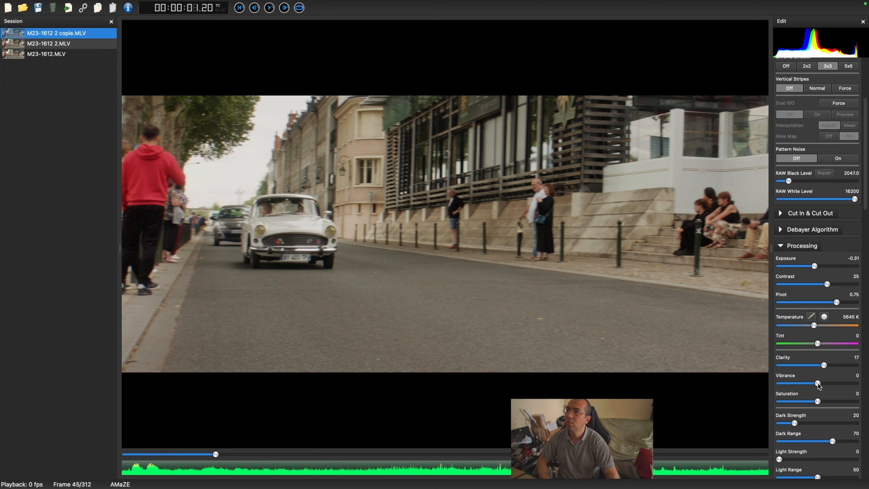
Step: Set Vibrance to 20 after trying it at maximum
{"action": "left_click_drag", "start_coordinate": [817, 384], "coordinate": [855, 383]}
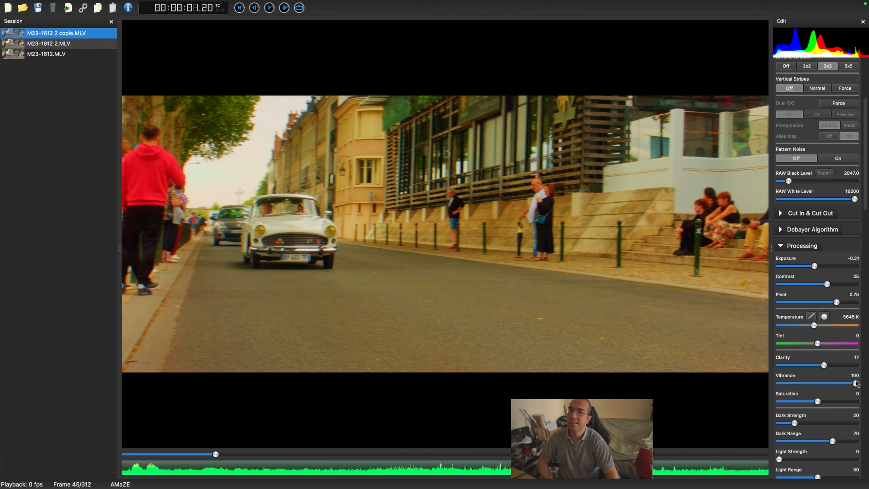
{"action": "left_click_drag", "start_coordinate": [856, 384], "coordinate": [846, 384]}
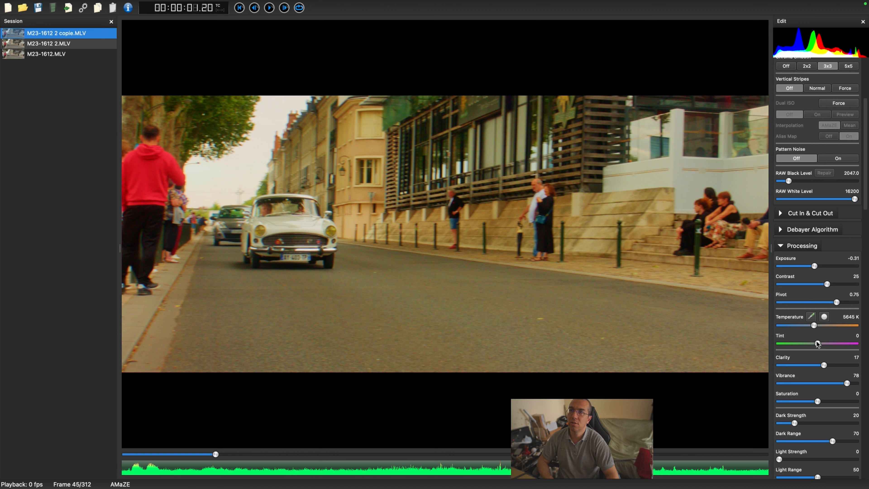
{"action": "left_click_drag", "start_coordinate": [845, 385], "coordinate": [823, 389]}
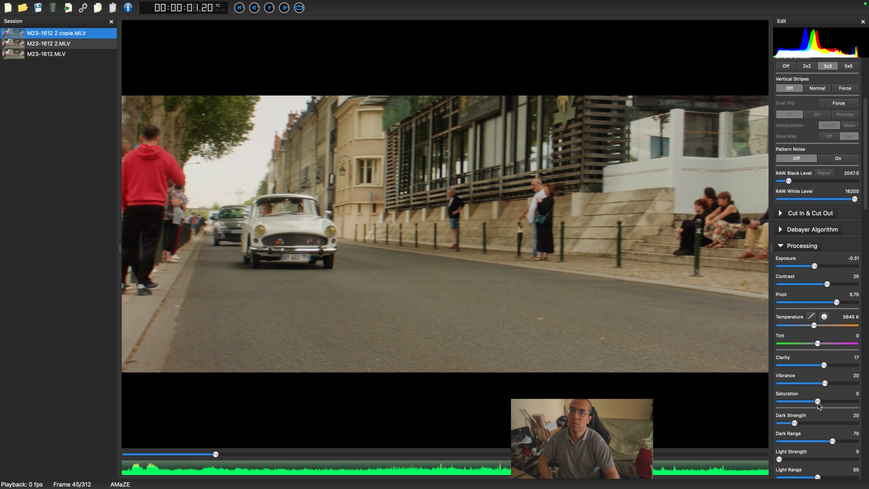
Step: Set Saturation to 9 after testing stronger and weaker values
{"action": "left_click_drag", "start_coordinate": [817, 403], "coordinate": [854, 403]}
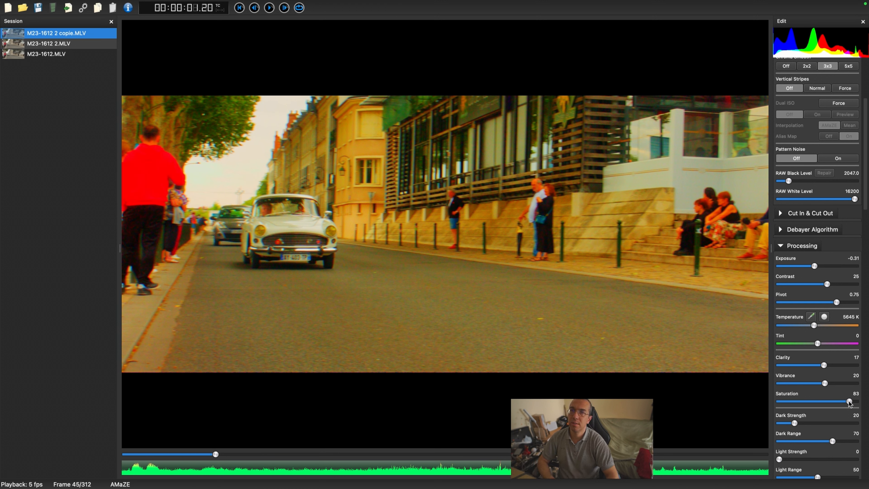
{"action": "left_click_drag", "start_coordinate": [854, 404], "coordinate": [815, 409]}
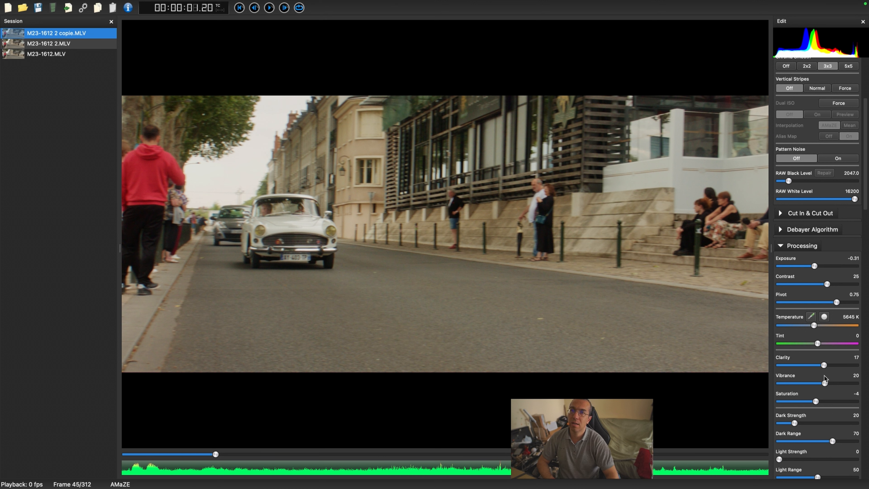
{"action": "mouse_move", "coordinate": [815, 403]}
{"action": "left_mouse_down"}
{"action": "mouse_move", "coordinate": [829, 402]}
{"action": "mouse_move", "coordinate": [818, 403]}
{"action": "left_mouse_up"}
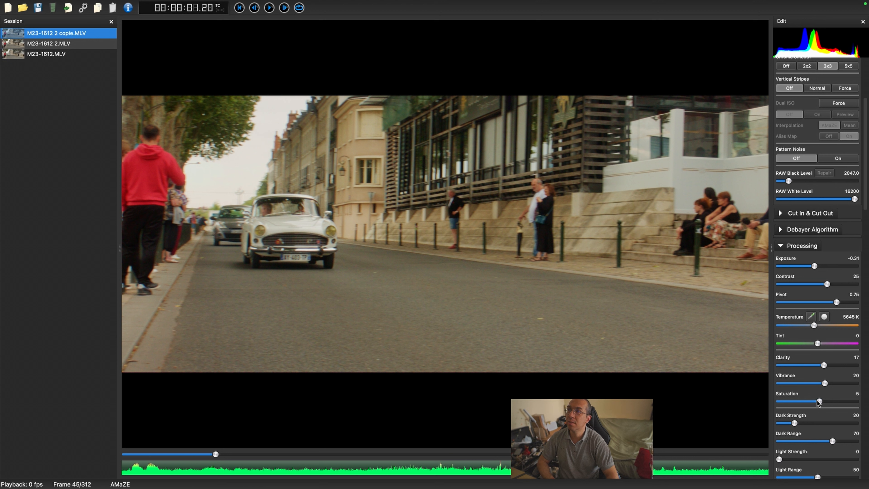
{"action": "left_click_drag", "start_coordinate": [817, 403], "coordinate": [818, 401]}
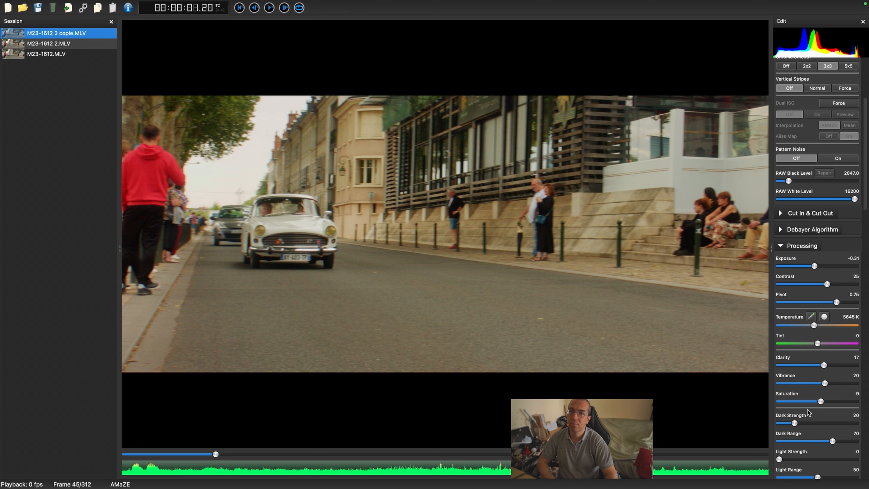
Step: Set Dark Strength to 22 in the tone settings
{"action": "scroll", "coordinate": [807, 410], "scroll_direction": "down", "scroll_amount": 2}
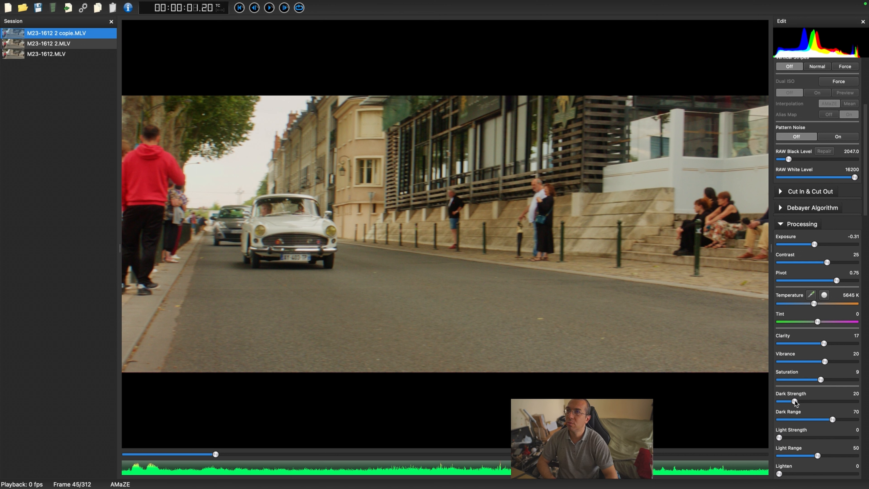
{"action": "mouse_move", "coordinate": [794, 401]}
{"action": "left_mouse_down"}
{"action": "mouse_move", "coordinate": [816, 402]}
{"action": "mouse_move", "coordinate": [782, 405]}
{"action": "left_mouse_up"}
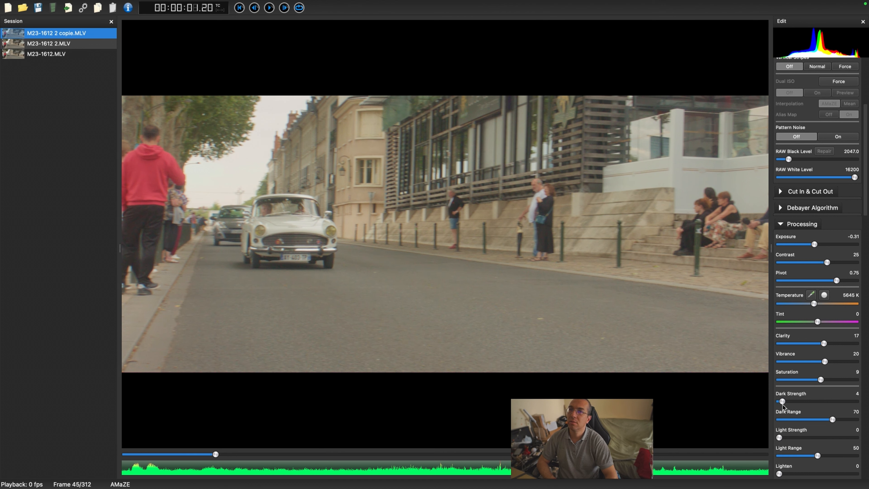
{"action": "left_click_drag", "start_coordinate": [782, 405], "coordinate": [796, 403]}
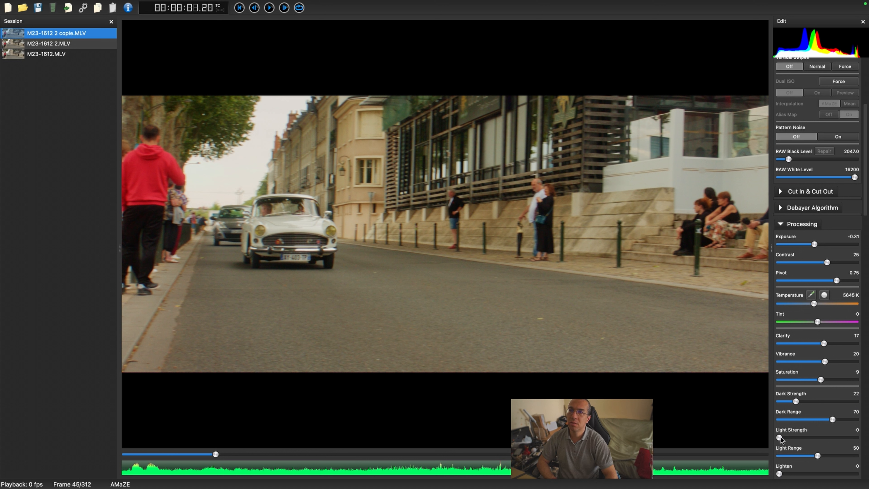
{"action": "mouse_move", "coordinate": [780, 438]}
{"action": "left_mouse_down"}
{"action": "mouse_move", "coordinate": [836, 429]}
{"action": "mouse_move", "coordinate": [778, 442]}
{"action": "left_mouse_up"}
Step: Test the Highlights slider from -100 to 100 and set it to -3
{"action": "scroll", "coordinate": [799, 417], "scroll_direction": "down", "scroll_amount": 5}
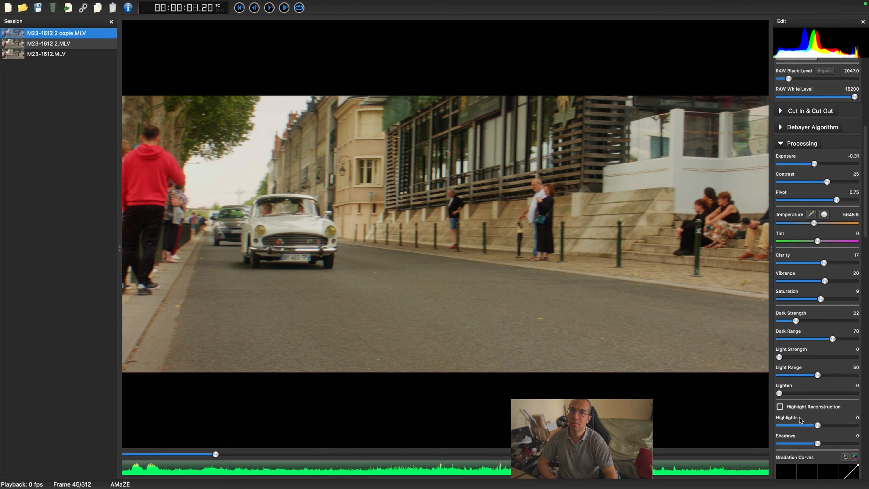
{"action": "scroll", "coordinate": [799, 417], "scroll_direction": "down", "scroll_amount": 3}
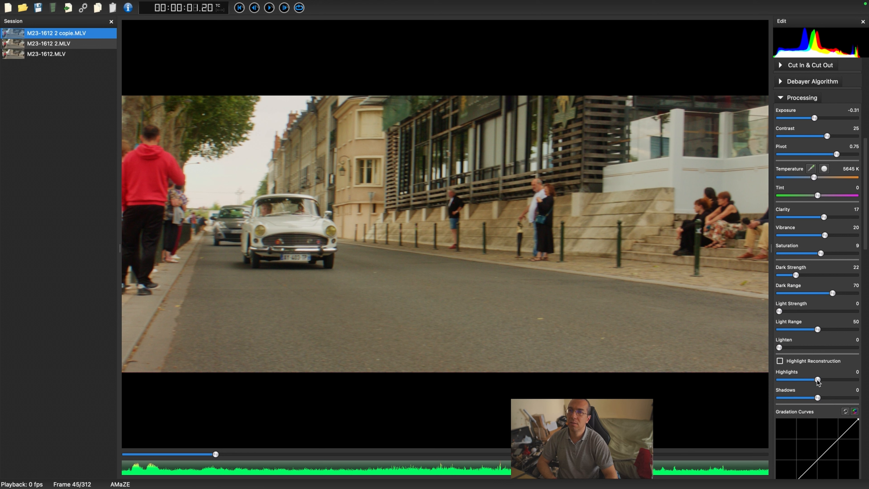
{"action": "mouse_move", "coordinate": [817, 381]}
{"action": "left_mouse_down"}
{"action": "mouse_move", "coordinate": [804, 389]}
{"action": "mouse_move", "coordinate": [820, 388]}
{"action": "left_mouse_up"}
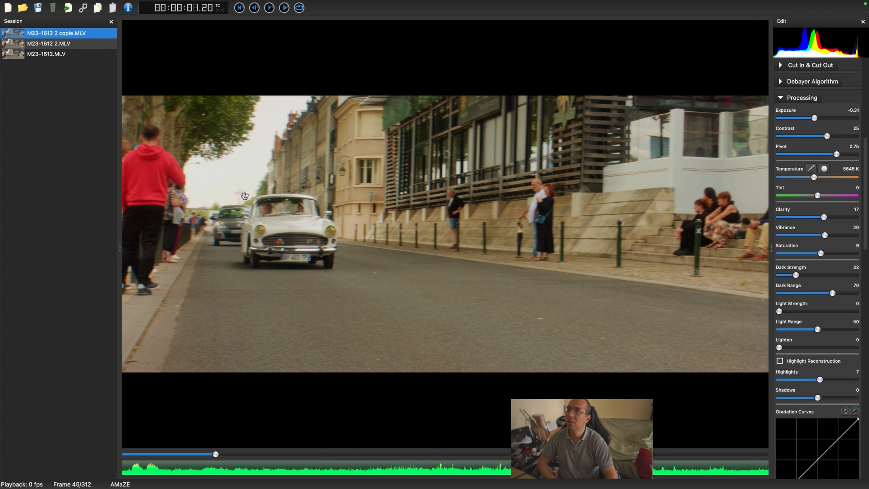
{"action": "left_click", "coordinate": [820, 380]}
{"action": "left_click_drag", "start_coordinate": [819, 379], "coordinate": [765, 395]}
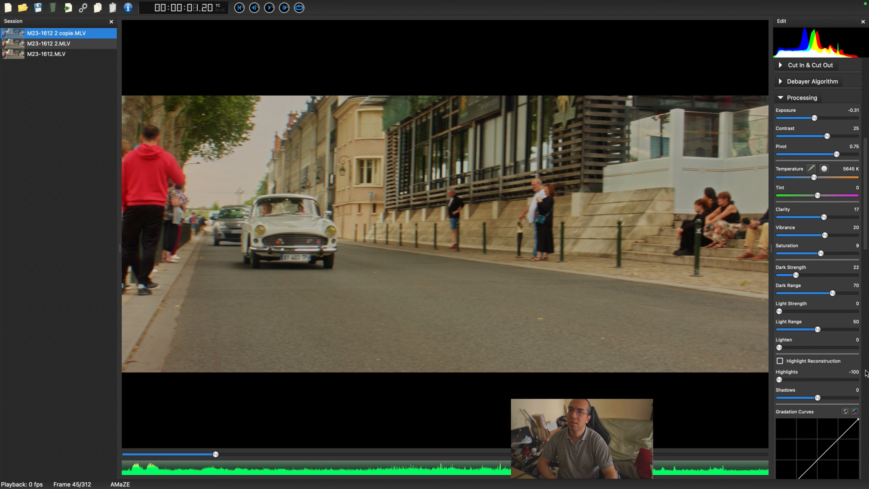
{"action": "left_click_drag", "start_coordinate": [779, 381], "coordinate": [867, 384]}
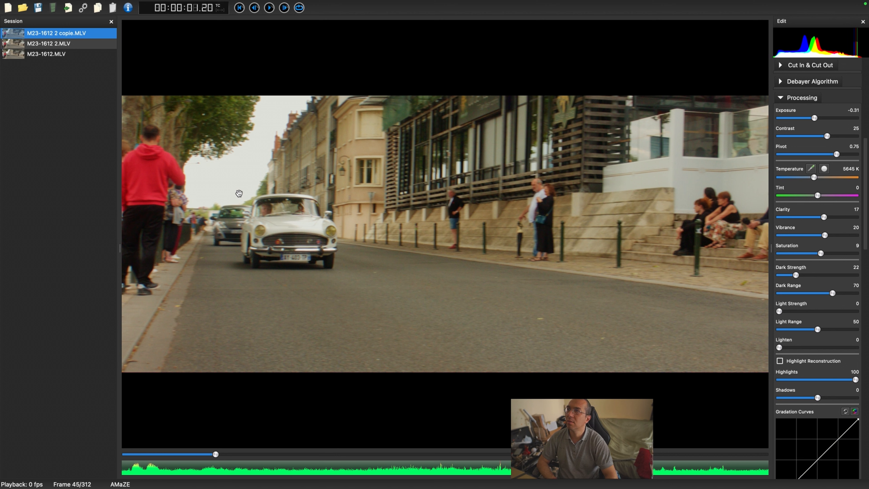
{"action": "left_click_drag", "start_coordinate": [854, 378], "coordinate": [816, 396]}
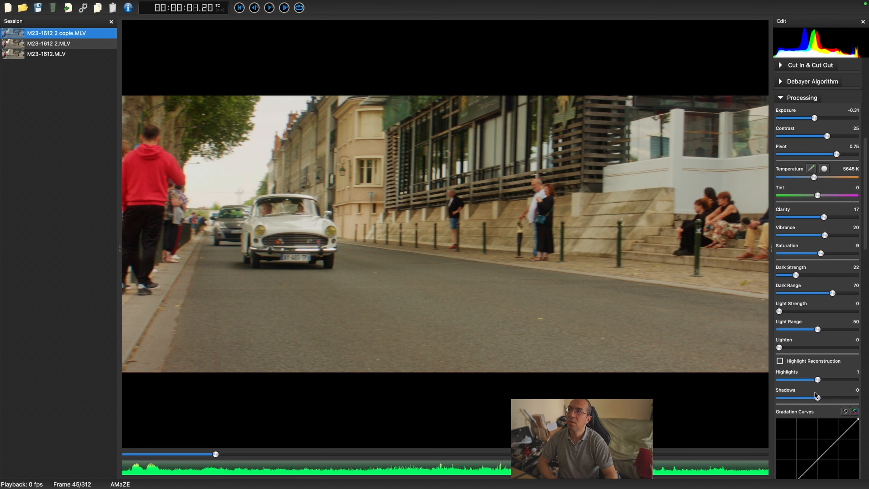
{"action": "mouse_move", "coordinate": [816, 395]}
{"action": "left_mouse_down"}
{"action": "mouse_move", "coordinate": [804, 398]}
{"action": "mouse_move", "coordinate": [814, 396]}
{"action": "left_mouse_up"}
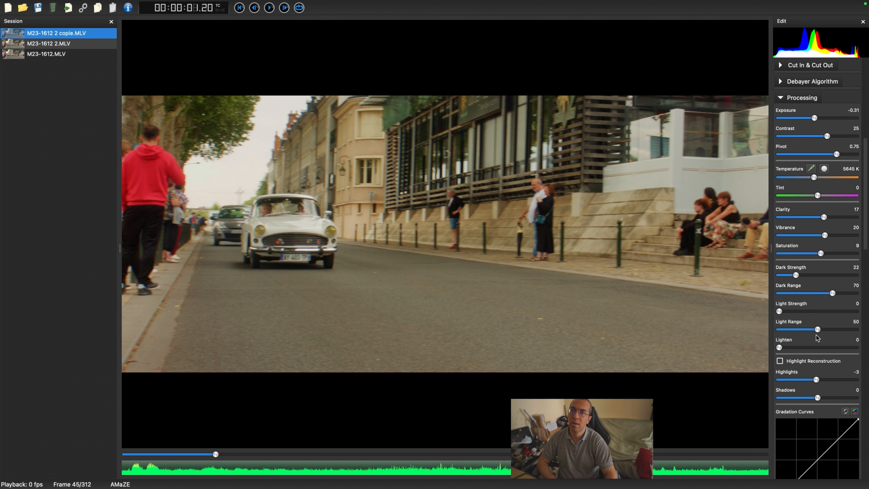
Step: Test the Shadows slider and set it to 1
{"action": "scroll", "coordinate": [817, 338], "scroll_direction": "down", "scroll_amount": 4}
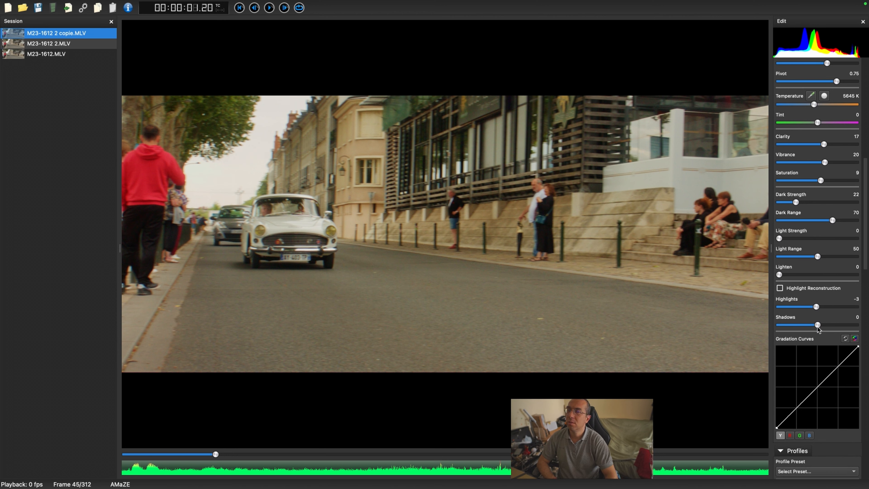
{"action": "left_click_drag", "start_coordinate": [817, 325], "coordinate": [791, 352]}
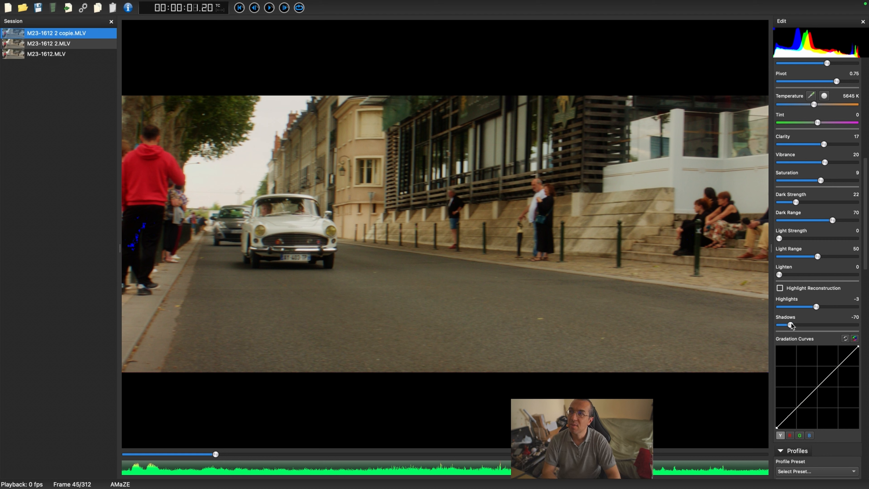
{"action": "left_click_drag", "start_coordinate": [791, 325], "coordinate": [823, 326]}
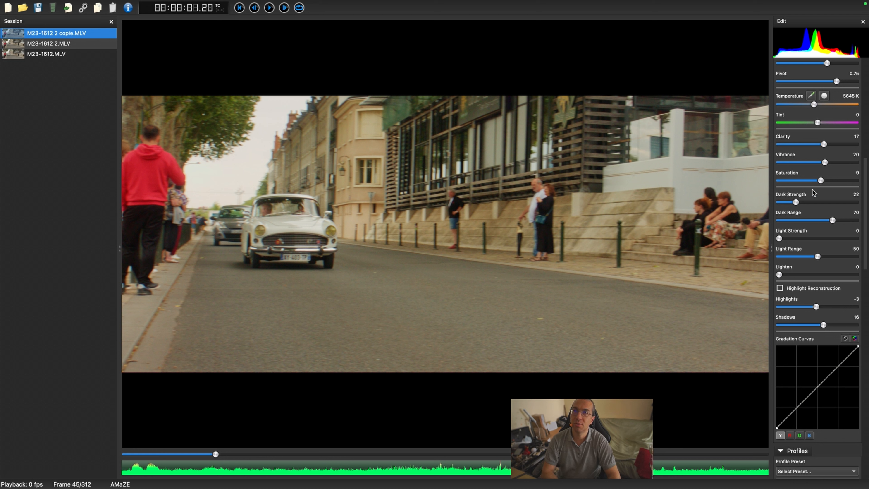
{"action": "scroll", "coordinate": [831, 142], "scroll_direction": "up", "scroll_amount": 4}
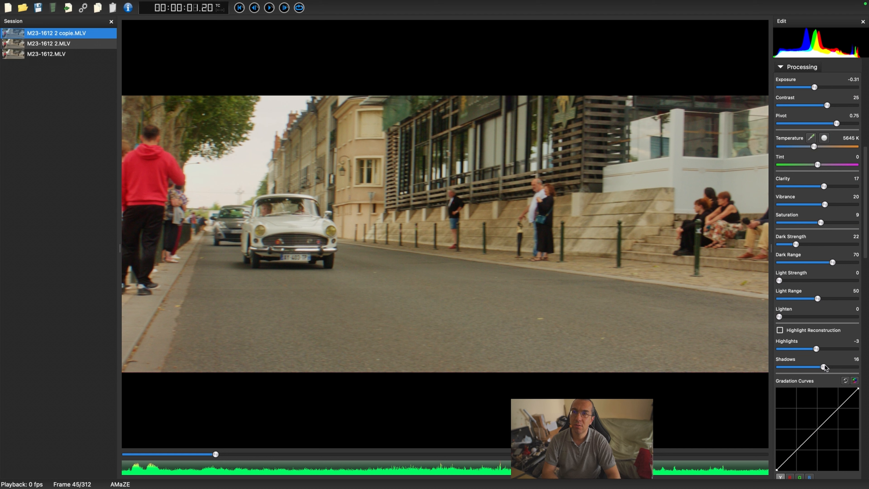
{"action": "left_click_drag", "start_coordinate": [824, 365], "coordinate": [820, 366]}
{"action": "left_click_drag", "start_coordinate": [819, 367], "coordinate": [819, 367]}
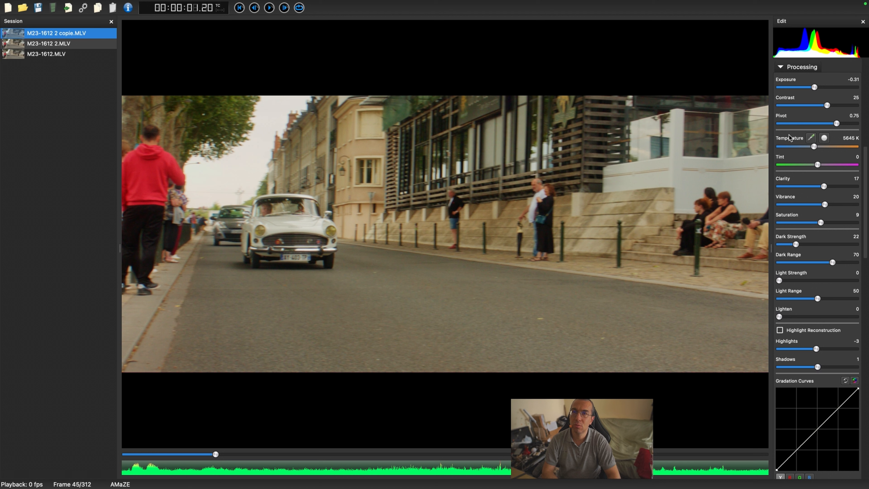
Step: Lower Contrast to 23
{"action": "scroll", "coordinate": [821, 168], "scroll_direction": "up", "scroll_amount": 3}
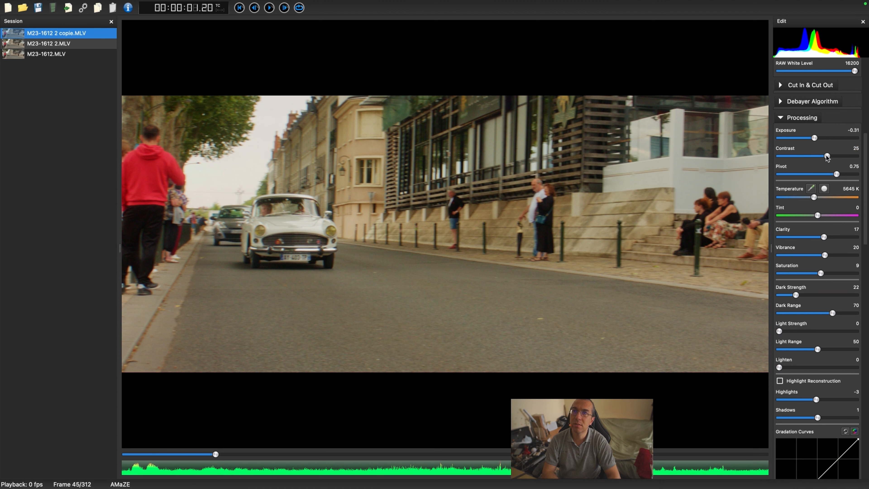
{"action": "mouse_move", "coordinate": [827, 156]}
{"action": "left_mouse_down"}
{"action": "mouse_move", "coordinate": [792, 156]}
{"action": "mouse_move", "coordinate": [864, 160]}
{"action": "mouse_move", "coordinate": [825, 160]}
{"action": "left_mouse_up"}
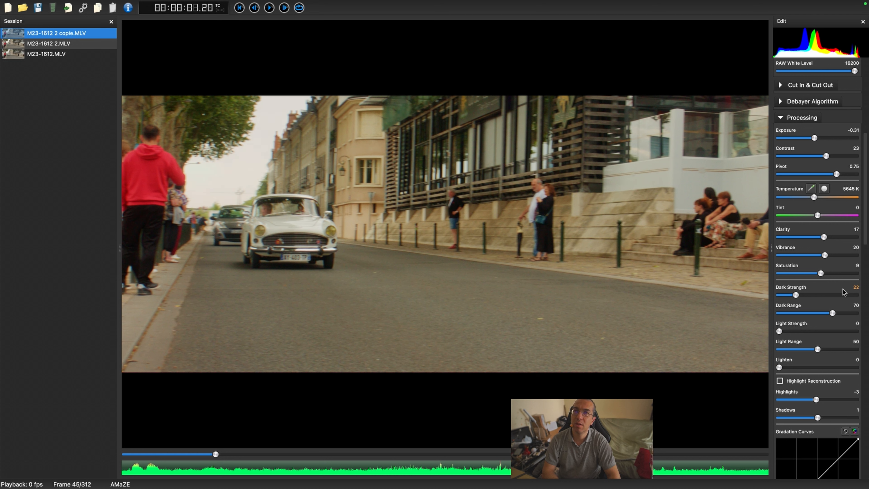
Step: Test the Shadows slider across its range and set it to -34
{"action": "scroll", "coordinate": [815, 407], "scroll_direction": "down", "scroll_amount": 2}
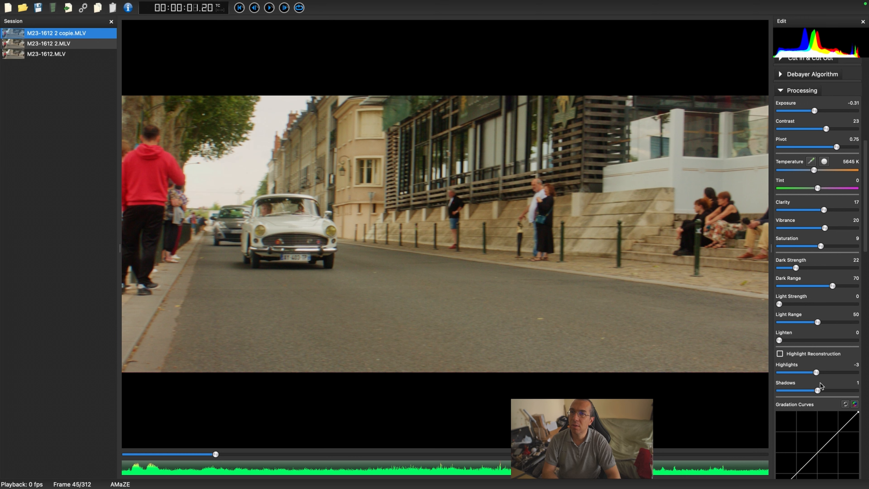
{"action": "mouse_move", "coordinate": [818, 391]}
{"action": "left_mouse_down"}
{"action": "mouse_move", "coordinate": [859, 391]}
{"action": "mouse_move", "coordinate": [811, 390]}
{"action": "mouse_move", "coordinate": [795, 408]}
{"action": "mouse_move", "coordinate": [810, 404]}
{"action": "left_mouse_up"}
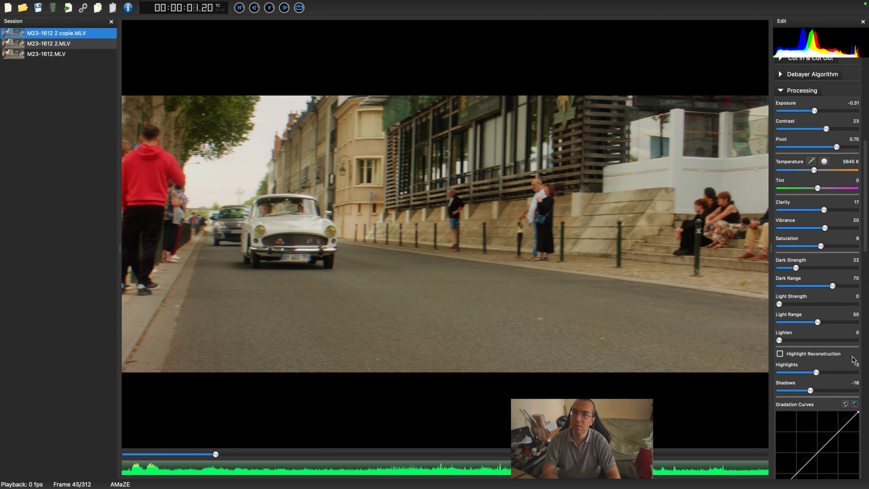
{"action": "left_click_drag", "start_coordinate": [811, 392], "coordinate": [792, 400]}
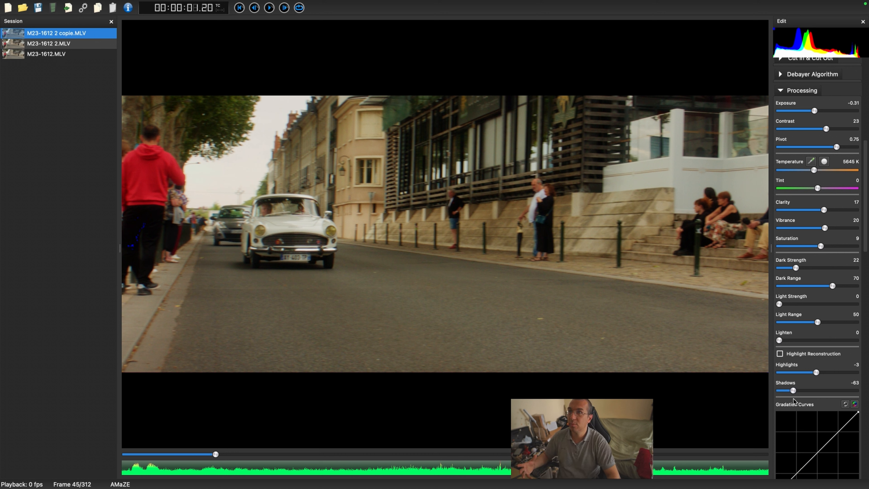
{"action": "left_click_drag", "start_coordinate": [793, 399], "coordinate": [849, 395]}
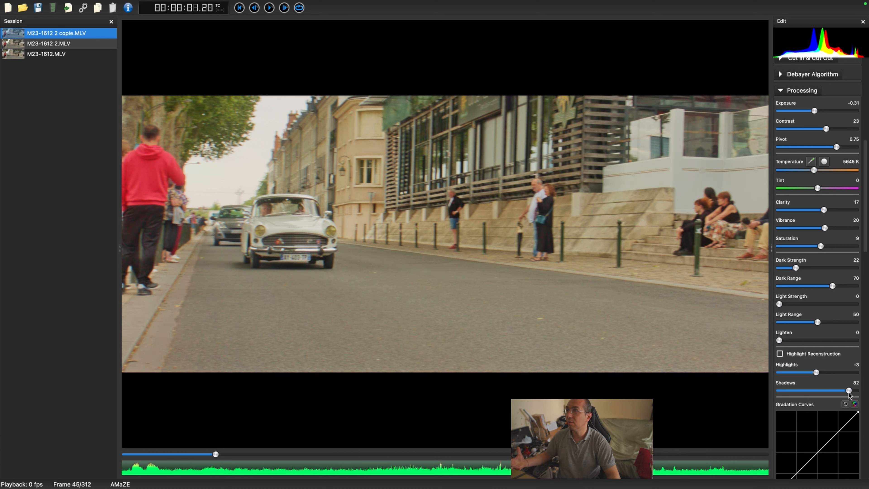
{"action": "left_click_drag", "start_coordinate": [848, 394], "coordinate": [843, 395]}
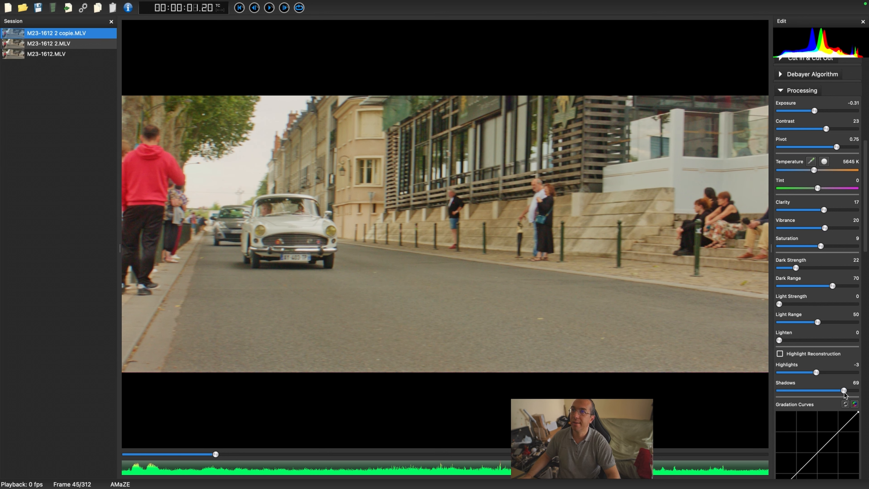
{"action": "left_click_drag", "start_coordinate": [843, 393], "coordinate": [802, 395]}
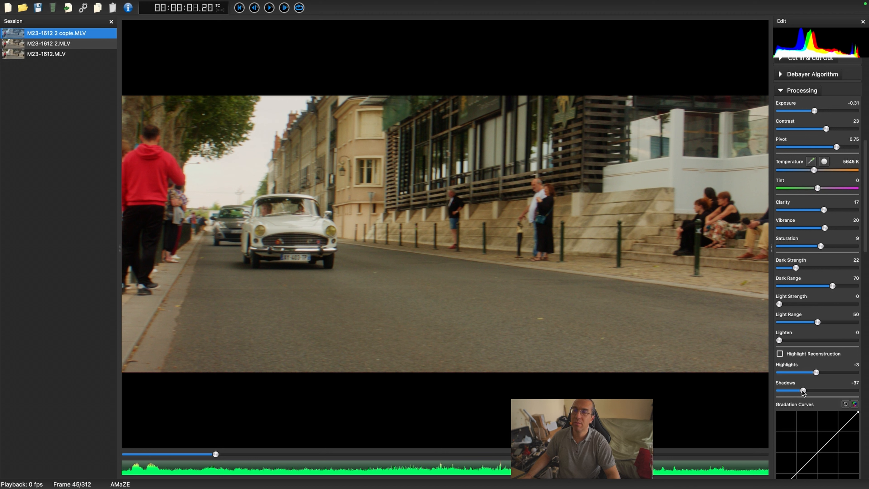
{"action": "left_click_drag", "start_coordinate": [803, 392], "coordinate": [780, 396]}
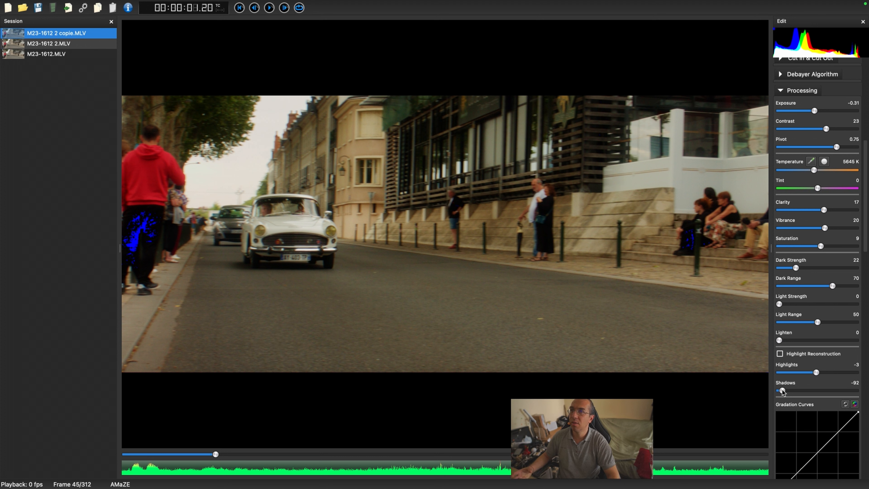
{"action": "left_click_drag", "start_coordinate": [782, 389], "coordinate": [804, 392]}
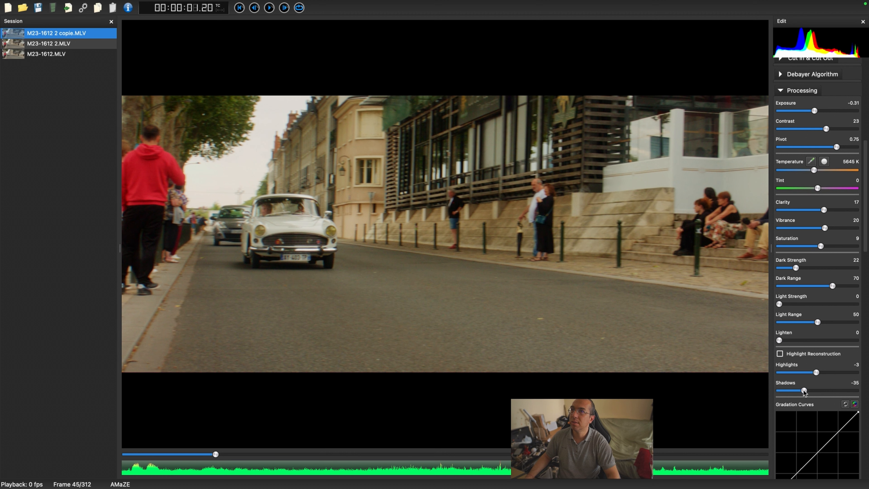
{"action": "left_click_drag", "start_coordinate": [804, 392], "coordinate": [805, 392]}
Step: Add two points to the luminance gradation curve to form a gentle S-curve
{"action": "scroll", "coordinate": [805, 392], "scroll_direction": "down", "scroll_amount": 5}
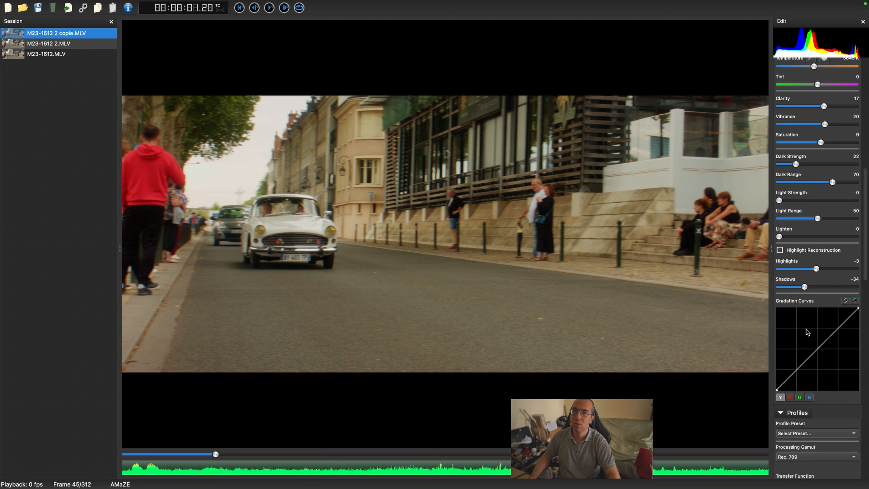
{"action": "scroll", "coordinate": [808, 331], "scroll_direction": "down", "scroll_amount": 5}
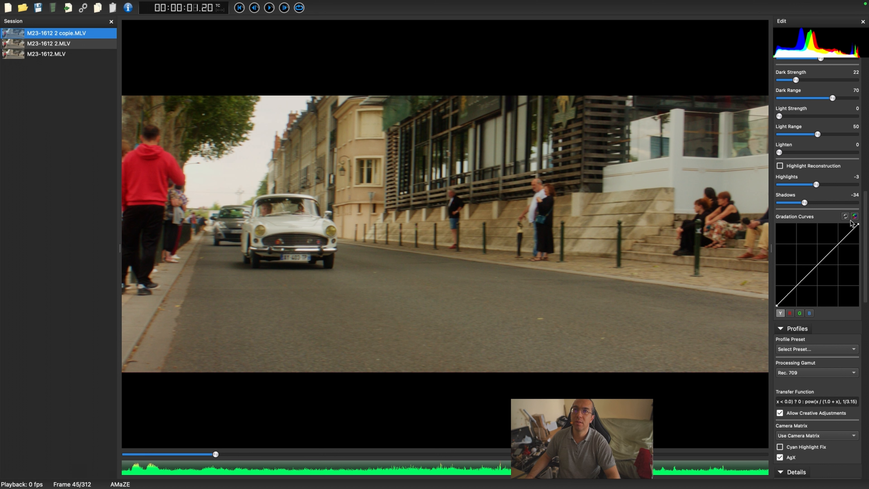
{"action": "mouse_move", "coordinate": [858, 226]}
{"action": "left_mouse_down"}
{"action": "mouse_move", "coordinate": [859, 236]}
{"action": "mouse_move", "coordinate": [858, 225]}
{"action": "left_mouse_up"}
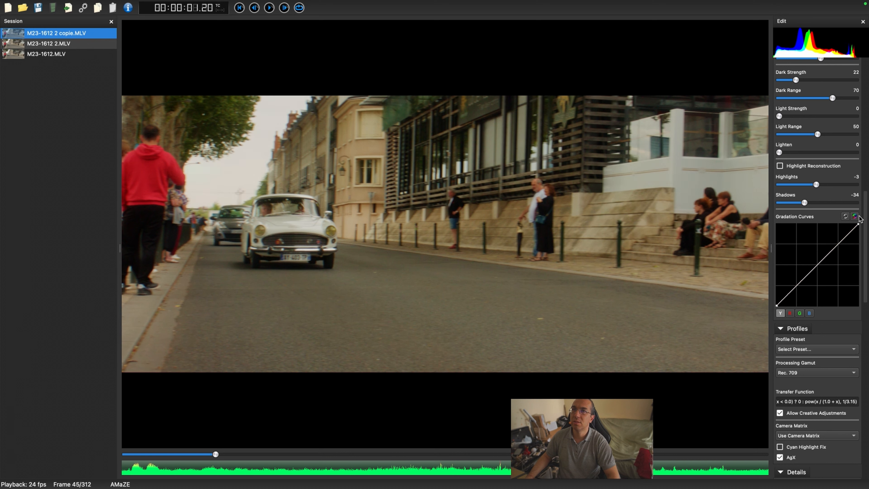
{"action": "left_click", "coordinate": [822, 259]}
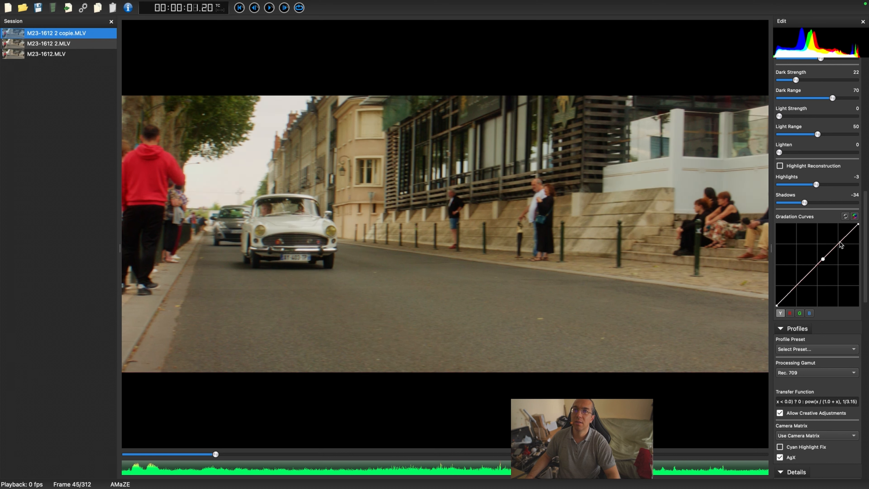
{"action": "mouse_move", "coordinate": [839, 243]}
{"action": "left_mouse_down"}
{"action": "mouse_move", "coordinate": [845, 248]}
{"action": "mouse_move", "coordinate": [835, 241]}
{"action": "left_mouse_up"}
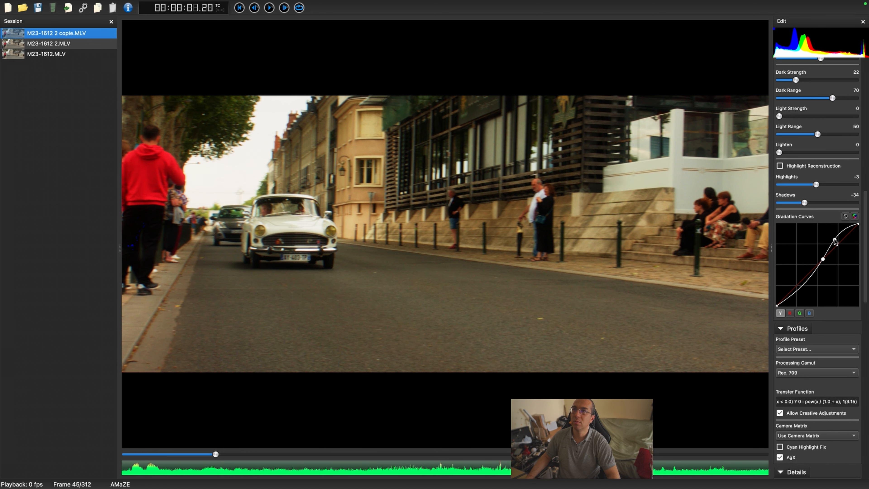
{"action": "left_click_drag", "start_coordinate": [835, 241], "coordinate": [840, 244]}
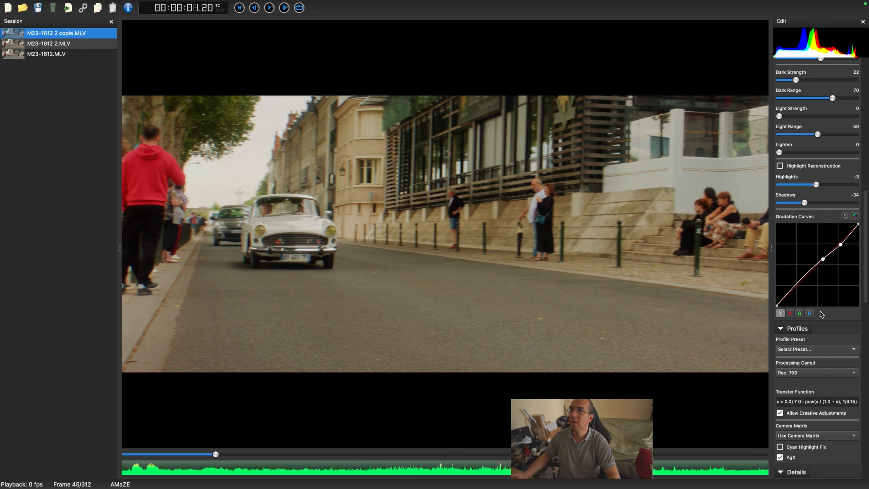
Step: Add points to the red channel curve to shape it, then delete them again
{"action": "left_click", "coordinate": [792, 313]}
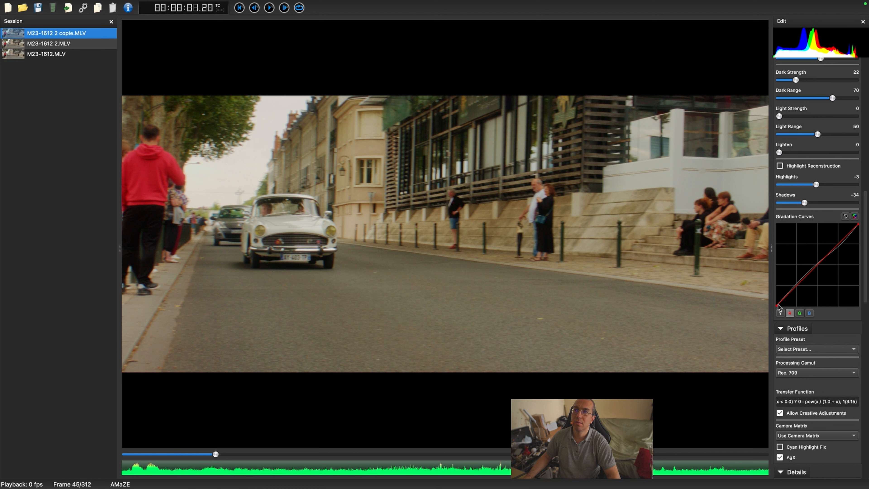
{"action": "mouse_move", "coordinate": [778, 304]}
{"action": "left_mouse_down"}
{"action": "mouse_move", "coordinate": [793, 305]}
{"action": "mouse_move", "coordinate": [785, 307]}
{"action": "left_mouse_up"}
{"action": "left_click", "coordinate": [812, 268]}
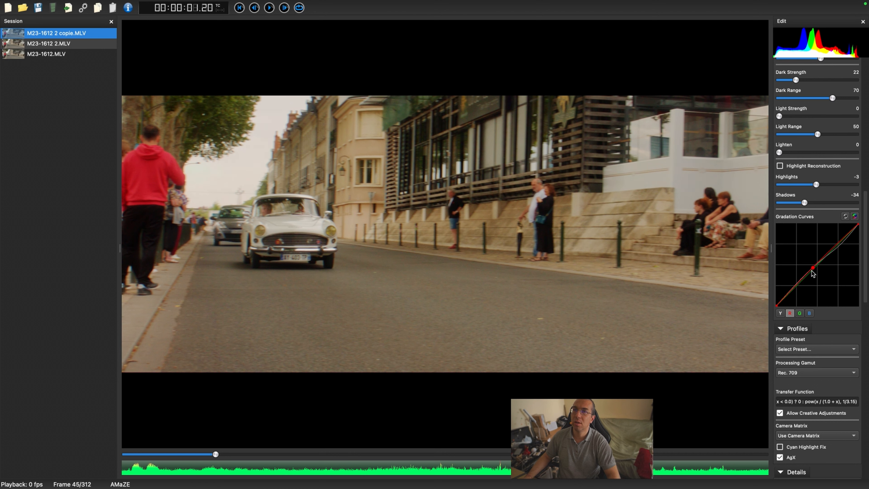
{"action": "left_click_drag", "start_coordinate": [813, 269], "coordinate": [798, 290]}
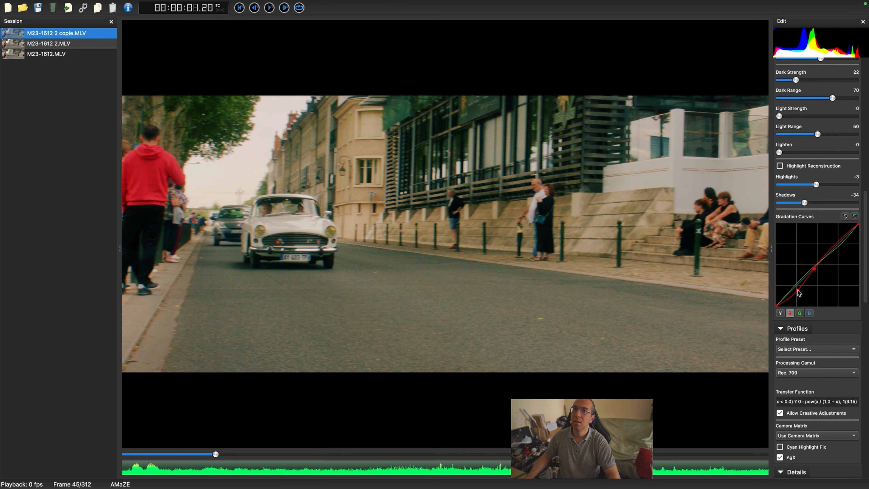
{"action": "left_click", "coordinate": [836, 240]}
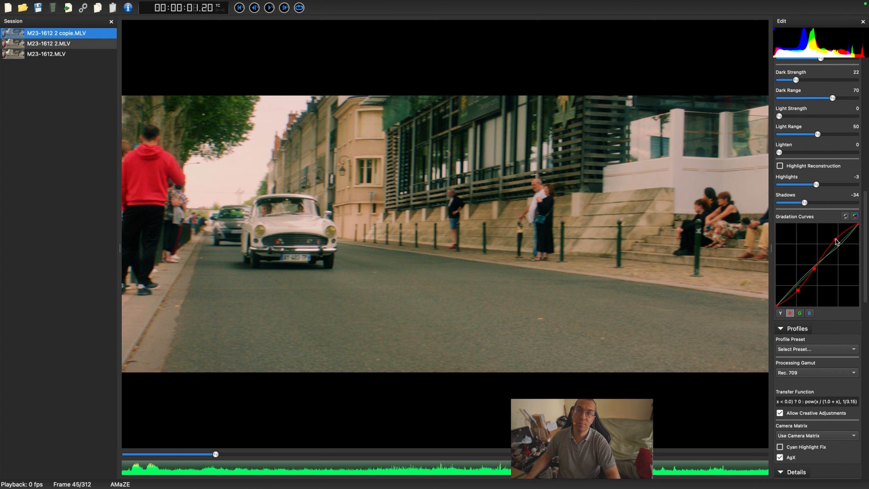
{"action": "left_click_drag", "start_coordinate": [836, 240], "coordinate": [849, 250]}
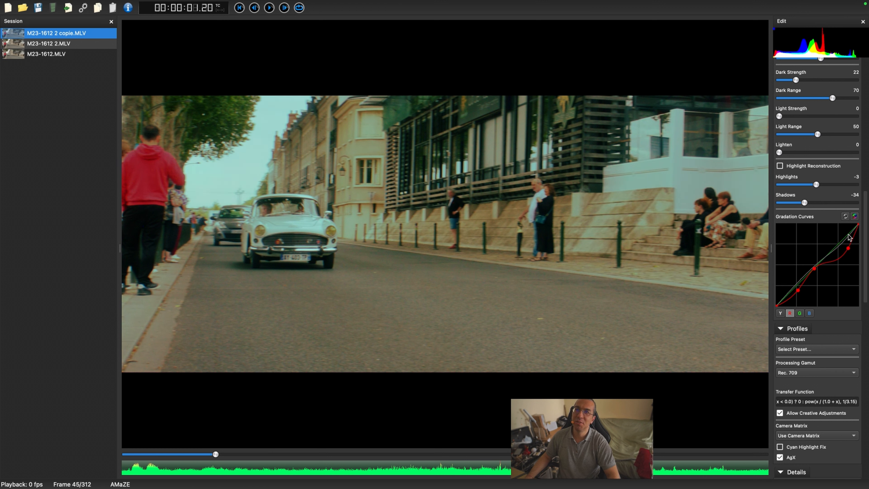
{"action": "double_click", "coordinate": [847, 249]}
{"action": "double_click", "coordinate": [814, 269]}
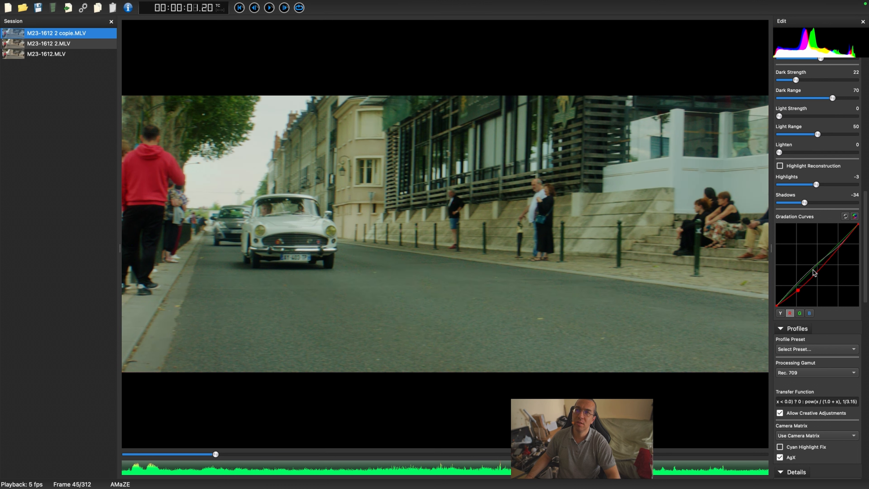
{"action": "double_click", "coordinate": [798, 289]}
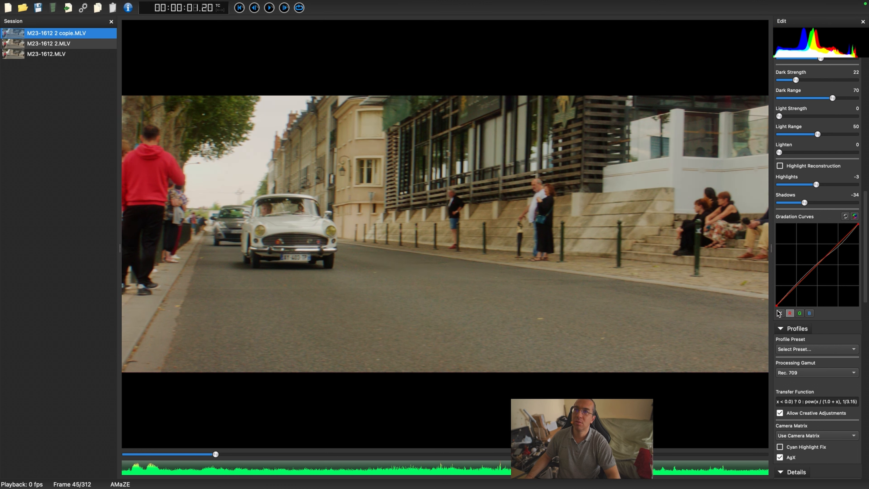
Step: Add a point to the green channel curve and delete it again
{"action": "left_click", "coordinate": [799, 312]}
{"action": "left_click_drag", "start_coordinate": [777, 303], "coordinate": [778, 321]}
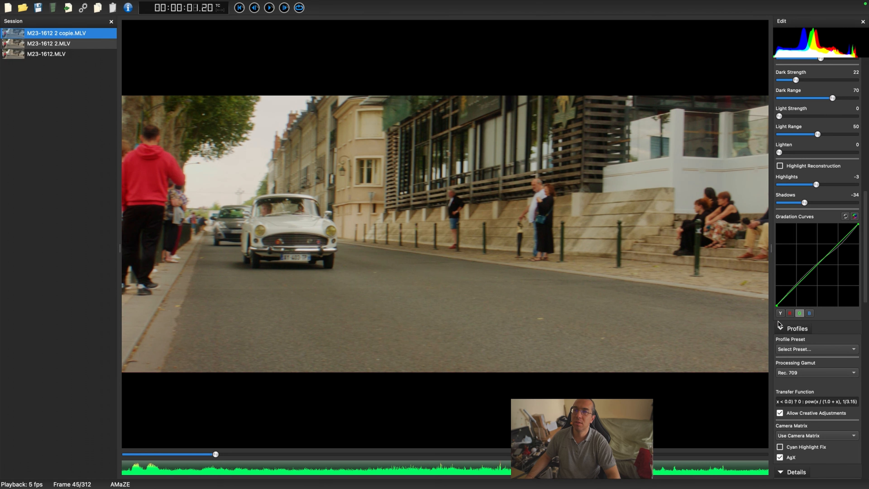
{"action": "left_click", "coordinate": [817, 265]}
{"action": "mouse_move", "coordinate": [817, 266]}
{"action": "left_mouse_down"}
{"action": "mouse_move", "coordinate": [824, 277]}
{"action": "mouse_move", "coordinate": [810, 264]}
{"action": "left_mouse_up"}
{"action": "double_click", "coordinate": [811, 265]}
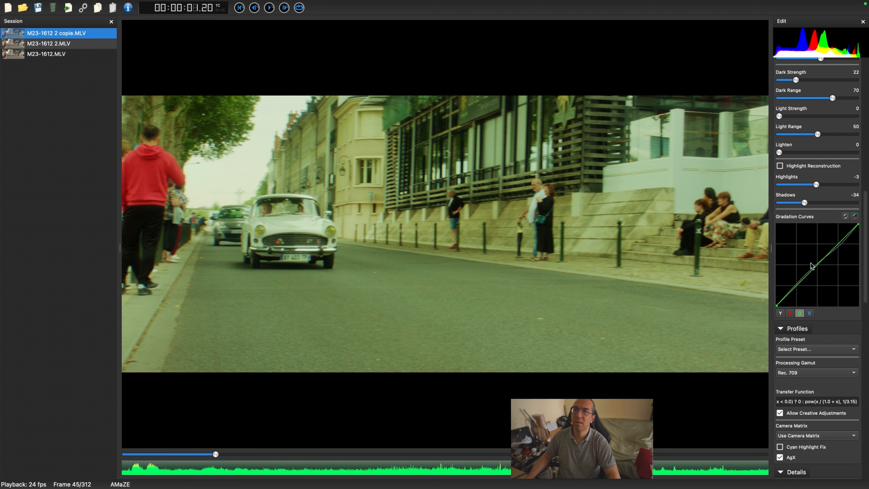
Step: Delete both points from the luminance gradation curve to restore a straight line
{"action": "left_click", "coordinate": [780, 313]}
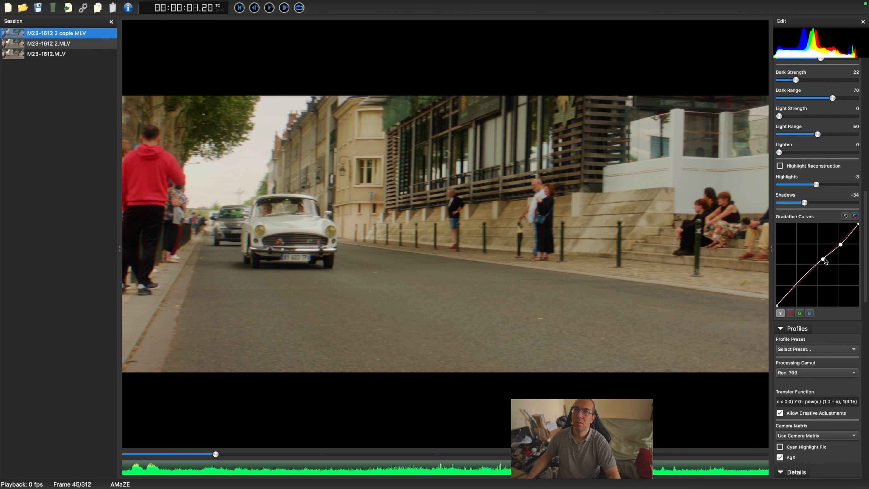
{"action": "double_click", "coordinate": [823, 258]}
{"action": "double_click", "coordinate": [841, 244]}
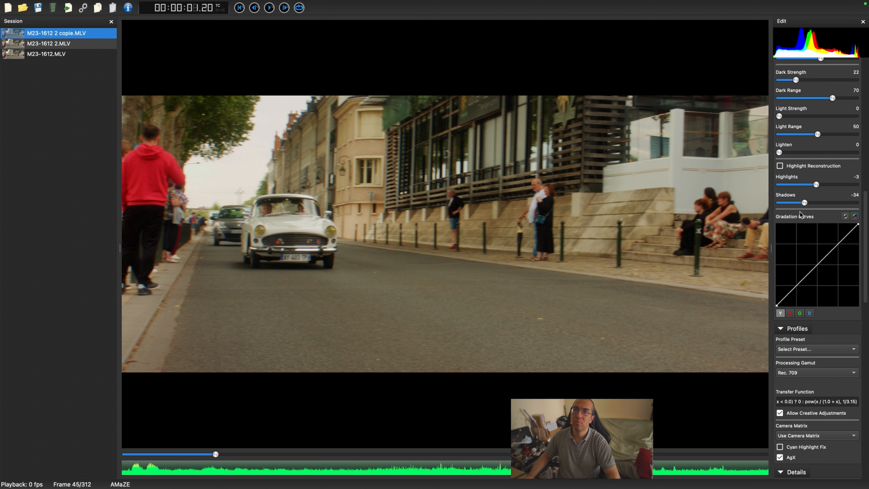
Step: Set Shadows to -22
{"action": "left_click_drag", "start_coordinate": [804, 203], "coordinate": [808, 204]}
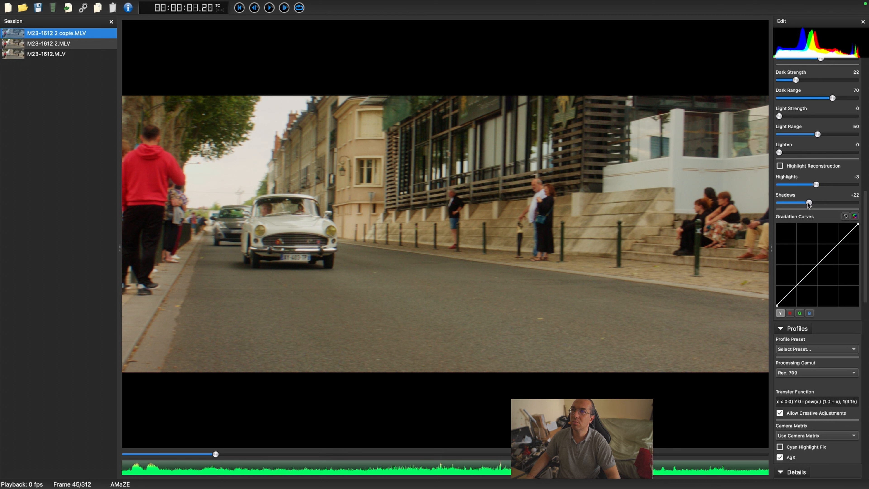
Step: Set Sharpen to 100 in the Details settings
{"action": "scroll", "coordinate": [827, 358], "scroll_direction": "down", "scroll_amount": 3}
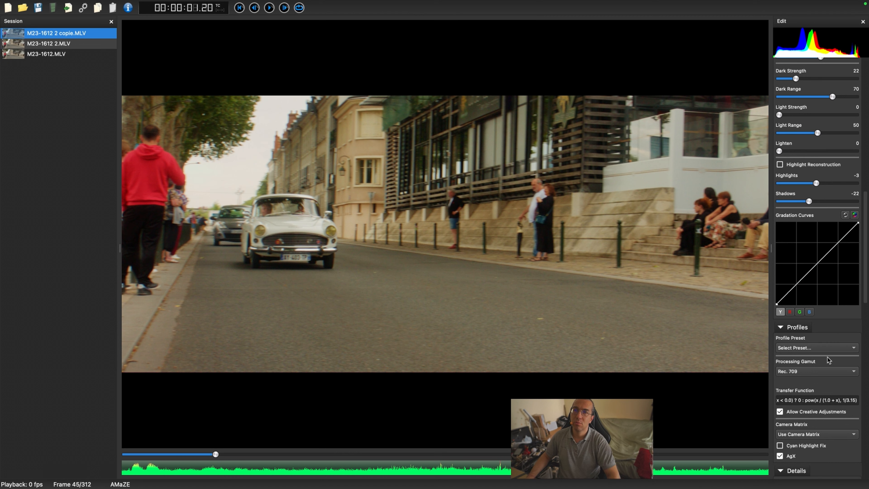
{"action": "scroll", "coordinate": [822, 236], "scroll_direction": "down", "scroll_amount": 8}
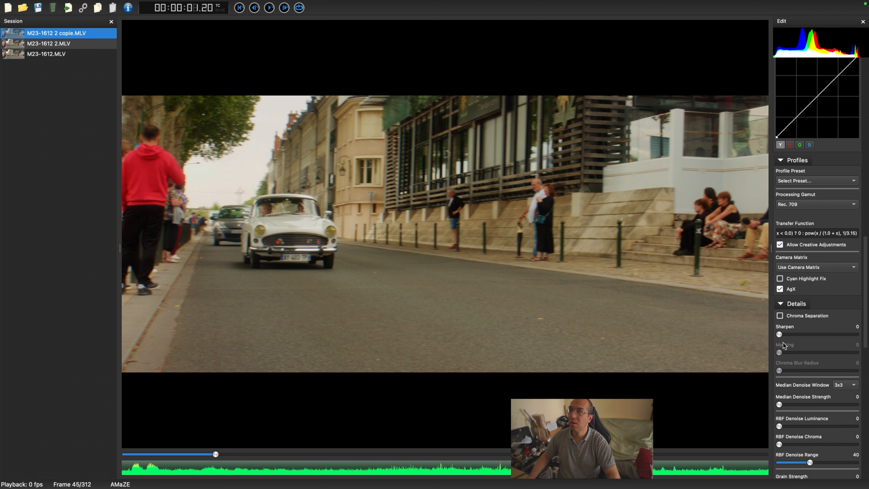
{"action": "left_click_drag", "start_coordinate": [779, 334], "coordinate": [864, 337]}
Step: Test the Clarity slider at 100 and return it to 17
{"action": "scroll", "coordinate": [832, 289], "scroll_direction": "up", "scroll_amount": 10}
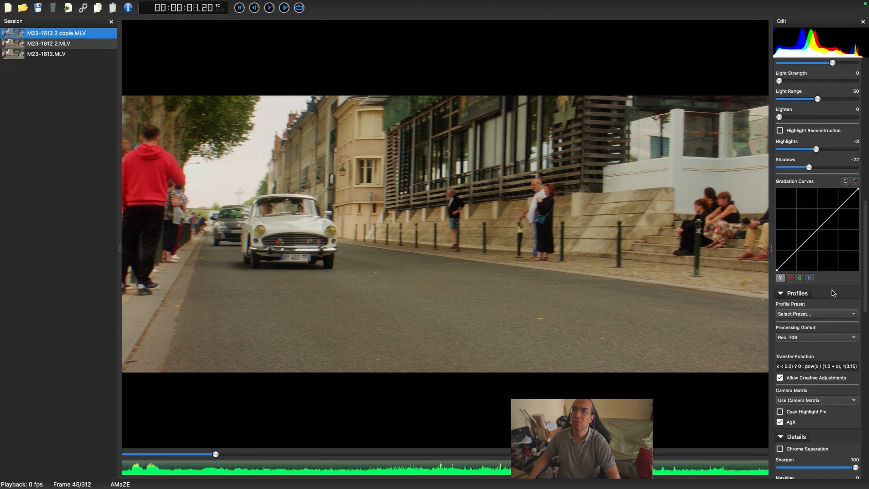
{"action": "scroll", "coordinate": [832, 289], "scroll_direction": "up", "scroll_amount": 5}
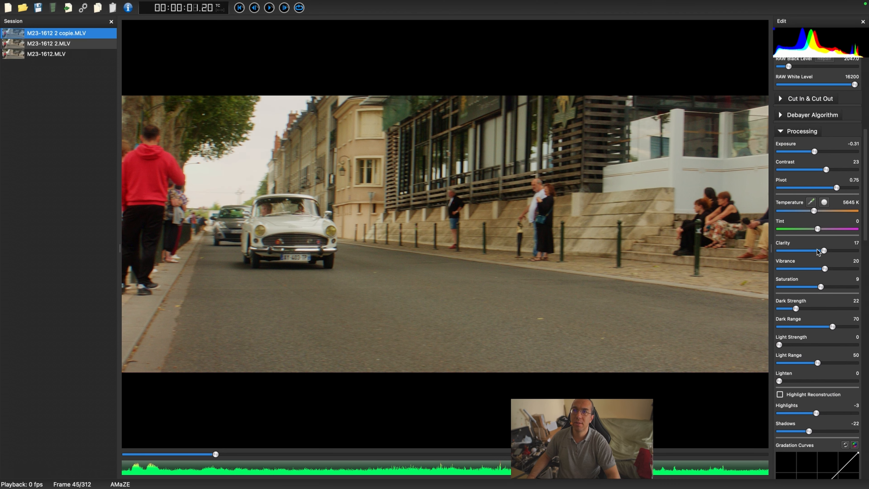
{"action": "left_click_drag", "start_coordinate": [823, 251], "coordinate": [867, 254]}
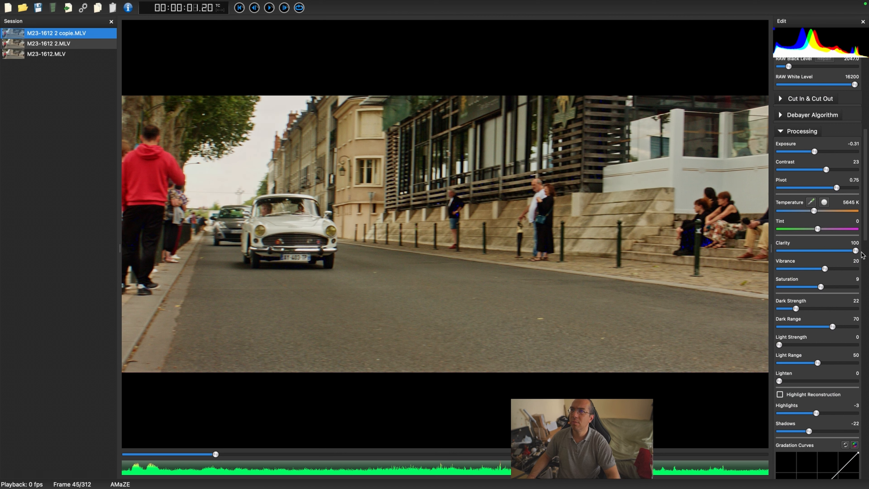
{"action": "left_click_drag", "start_coordinate": [855, 251], "coordinate": [822, 264]}
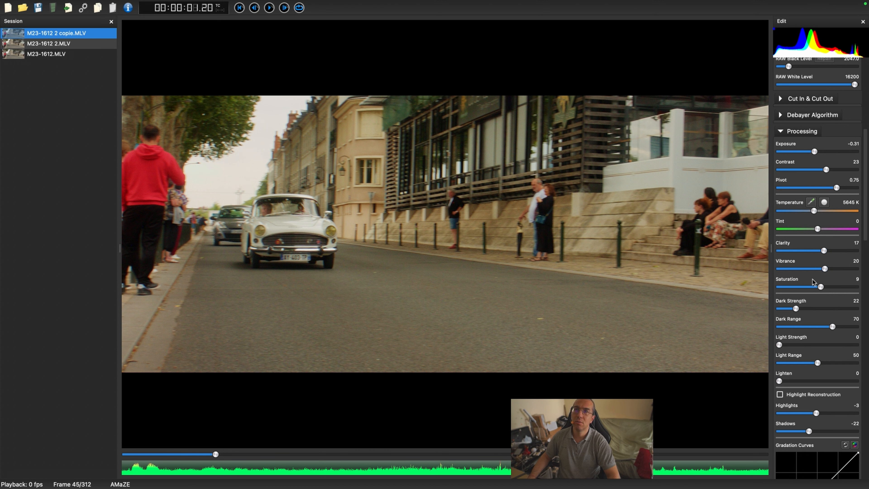
Step: Review the remaining Details, Toning and Lens Correction settings
{"action": "scroll", "coordinate": [813, 281], "scroll_direction": "down", "scroll_amount": 2}
{"action": "scroll", "coordinate": [813, 282], "scroll_direction": "down", "scroll_amount": 5}
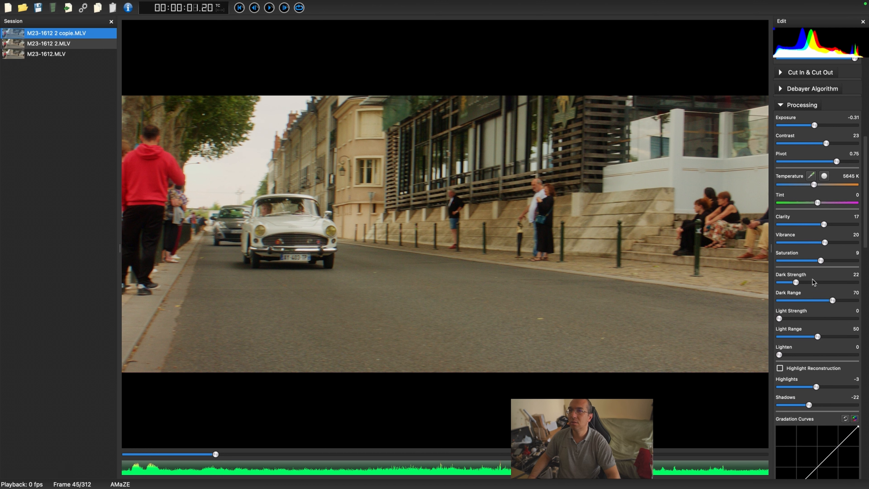
{"action": "scroll", "coordinate": [813, 281], "scroll_direction": "down", "scroll_amount": 1}
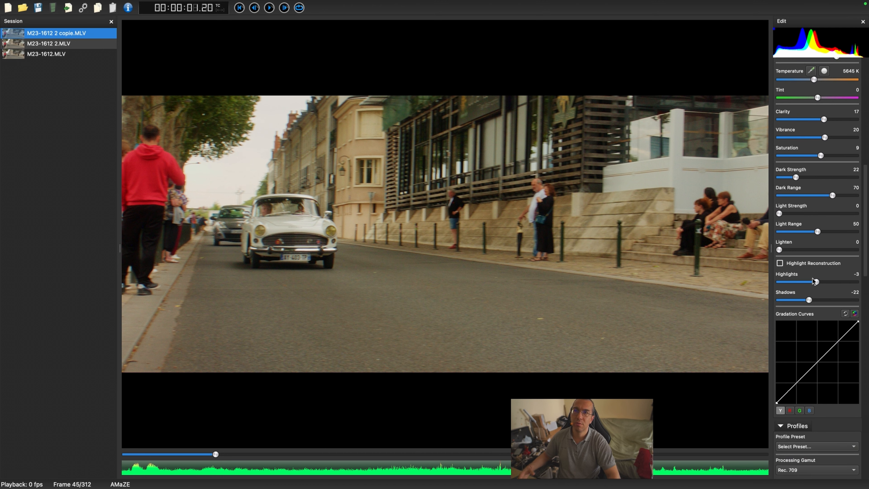
{"action": "scroll", "coordinate": [815, 319], "scroll_direction": "down", "scroll_amount": 9}
{"action": "scroll", "coordinate": [813, 319], "scroll_direction": "down", "scroll_amount": 10}
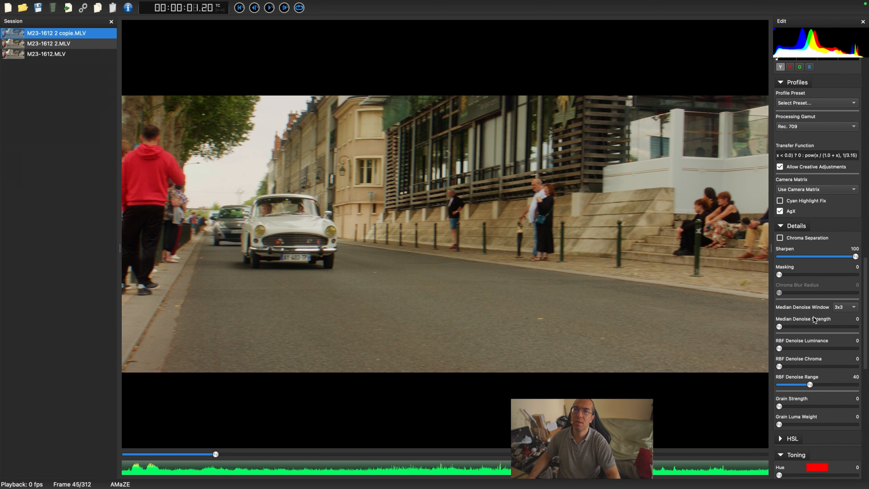
{"action": "scroll", "coordinate": [814, 319], "scroll_direction": "down", "scroll_amount": 1}
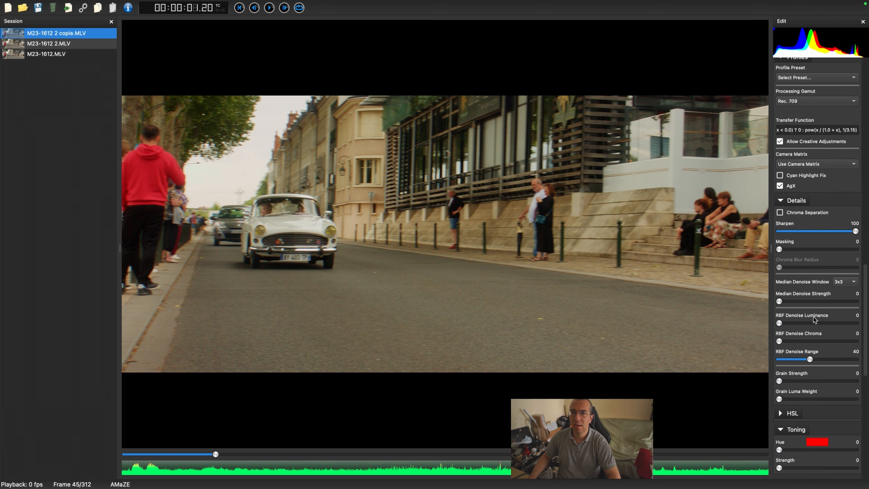
{"action": "scroll", "coordinate": [814, 318], "scroll_direction": "down", "scroll_amount": 5}
{"action": "scroll", "coordinate": [813, 319], "scroll_direction": "down", "scroll_amount": 4}
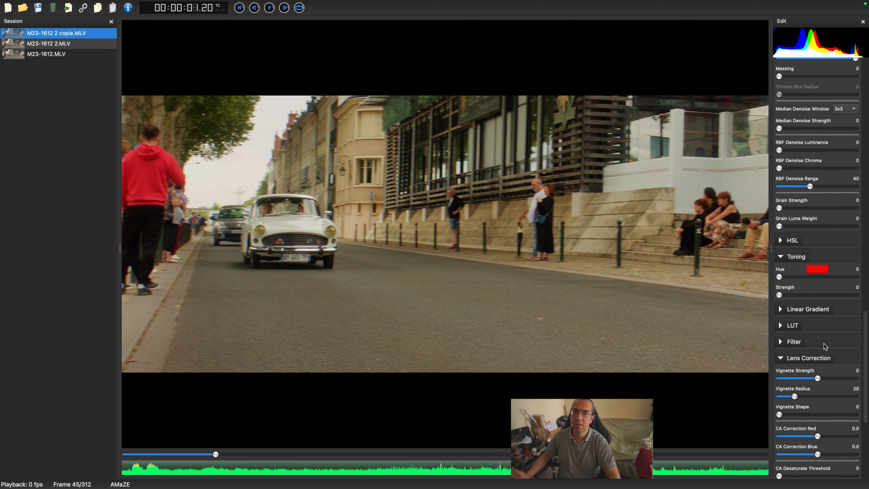
Step: Review the Lens Correction and Transformation settings and return to the Profiles section
{"action": "scroll", "coordinate": [823, 344], "scroll_direction": "down", "scroll_amount": 1}
{"action": "scroll", "coordinate": [823, 343], "scroll_direction": "down", "scroll_amount": 6}
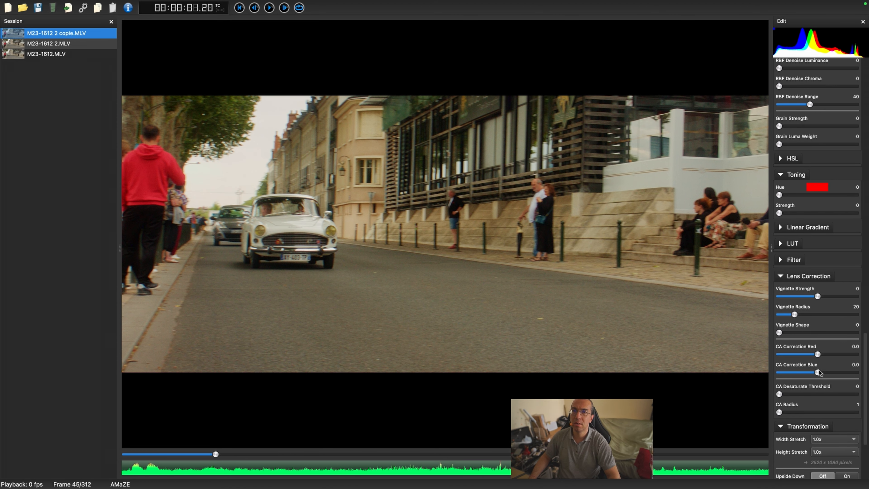
{"action": "scroll", "coordinate": [818, 370], "scroll_direction": "down", "scroll_amount": 4}
{"action": "scroll", "coordinate": [819, 370], "scroll_direction": "up", "scroll_amount": 15}
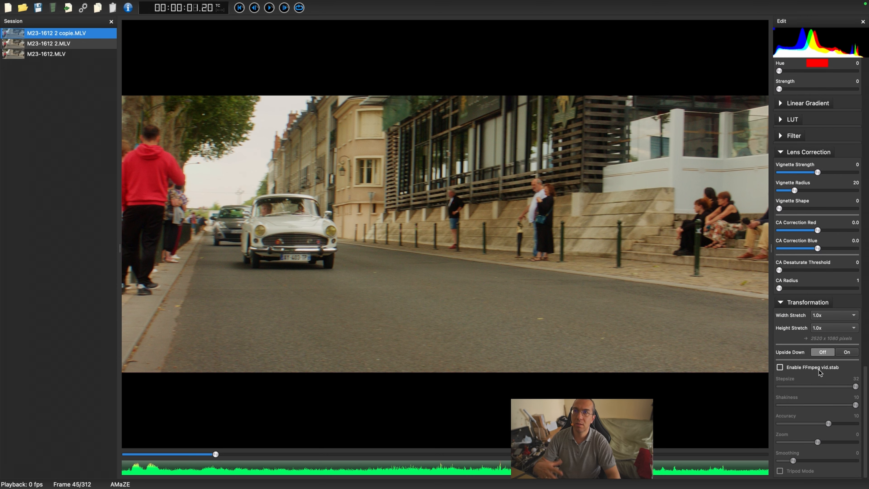
{"action": "scroll", "coordinate": [820, 372], "scroll_direction": "up", "scroll_amount": 1}
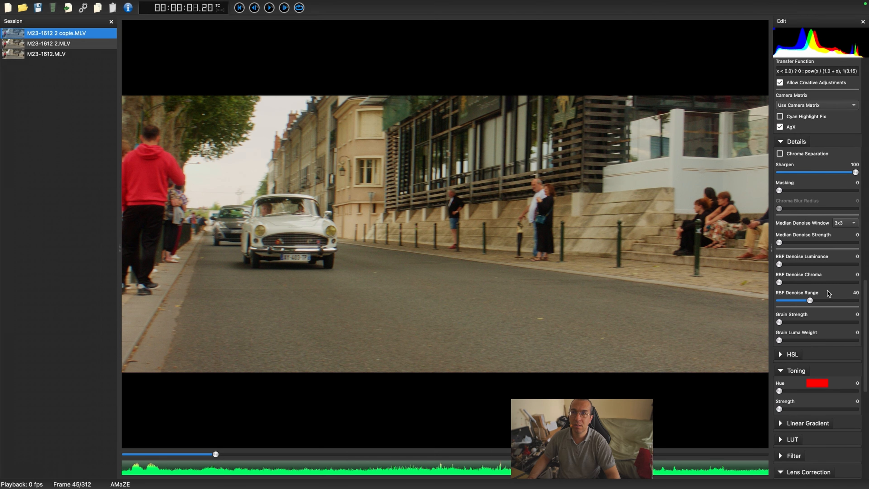
{"action": "scroll", "coordinate": [827, 293], "scroll_direction": "up", "scroll_amount": 6}
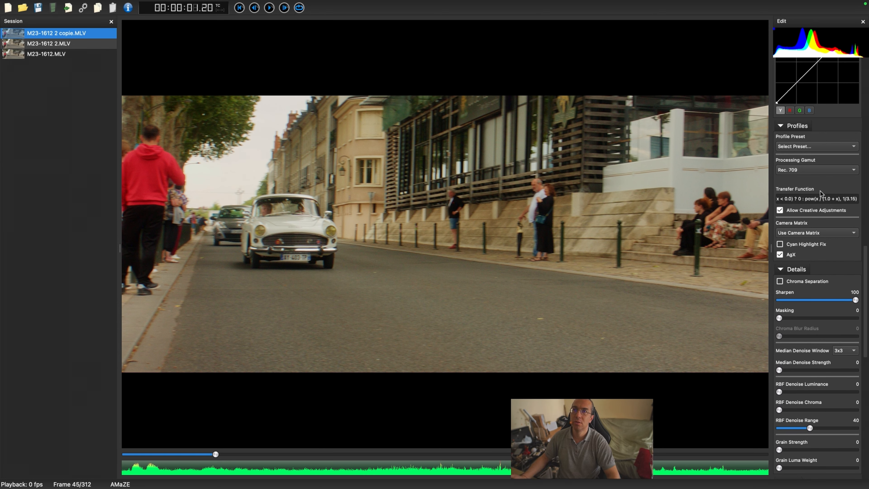
{"action": "scroll", "coordinate": [820, 189], "scroll_direction": "up", "scroll_amount": 4}
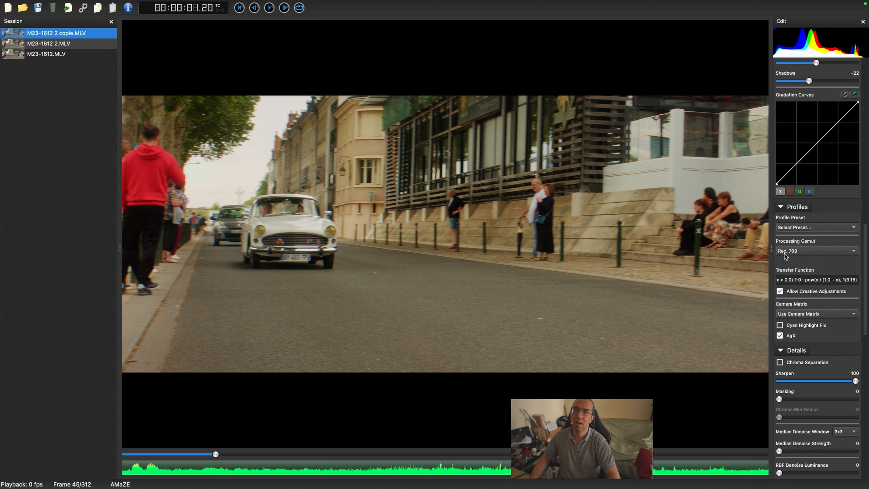
Step: Try the Rec. 2020, Adobe RGB, Pro Photo RGB, XYZ and Alexa Wide Gamut RGB processing gamuts
{"action": "left_click", "coordinate": [809, 252]}
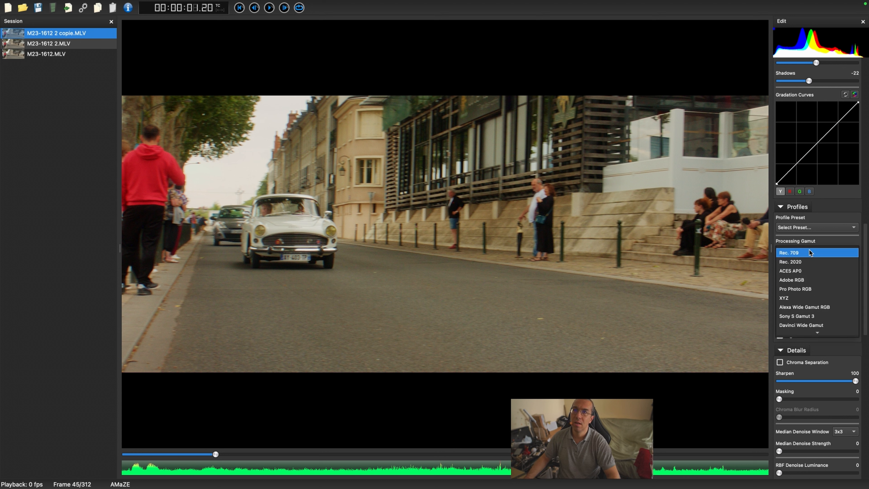
{"action": "left_click", "coordinate": [807, 262]}
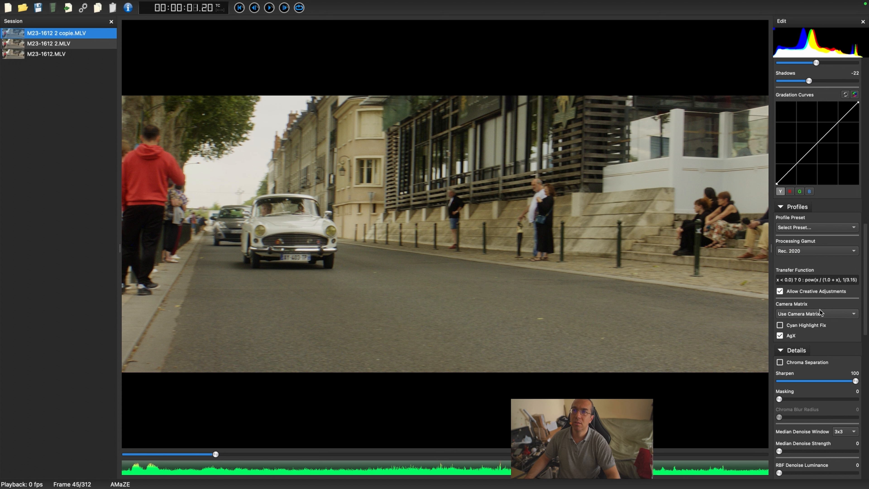
{"action": "left_click", "coordinate": [804, 253]}
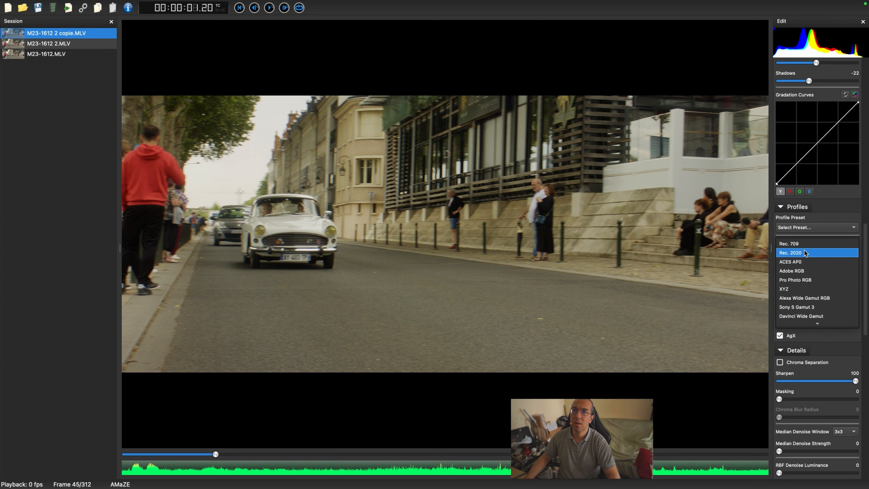
{"action": "left_click", "coordinate": [812, 271]}
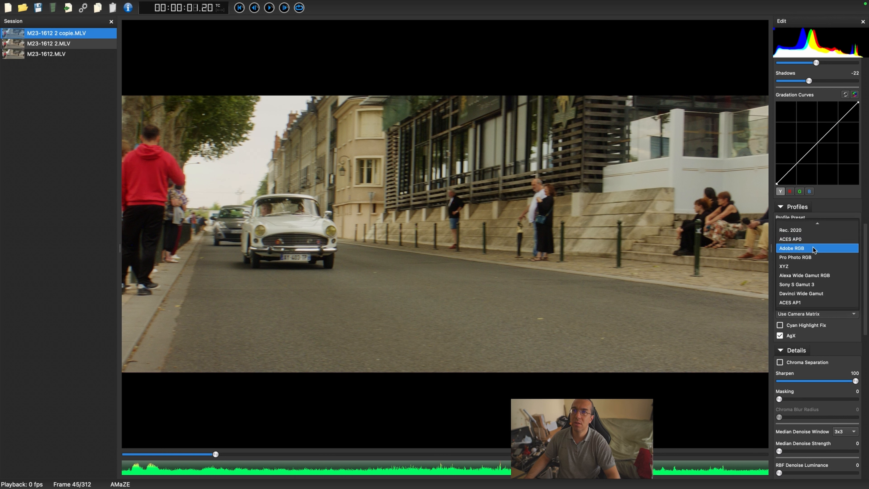
{"action": "left_click", "coordinate": [814, 257]}
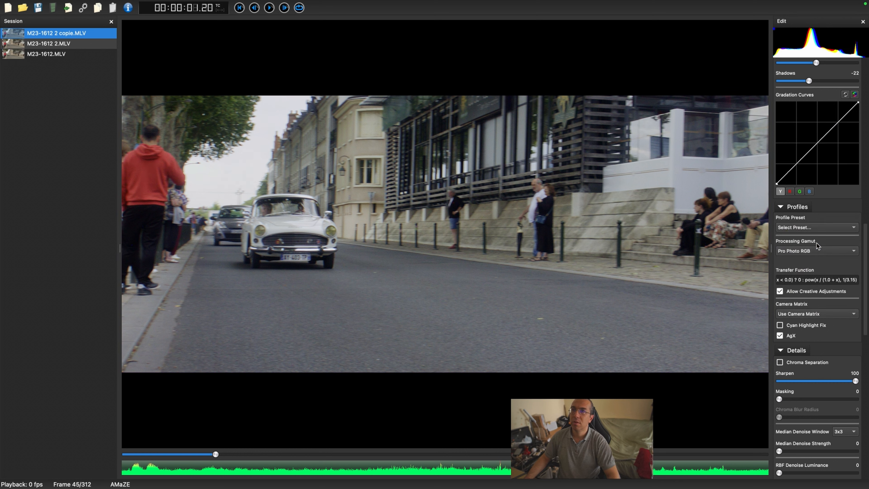
{"action": "left_click", "coordinate": [817, 252]}
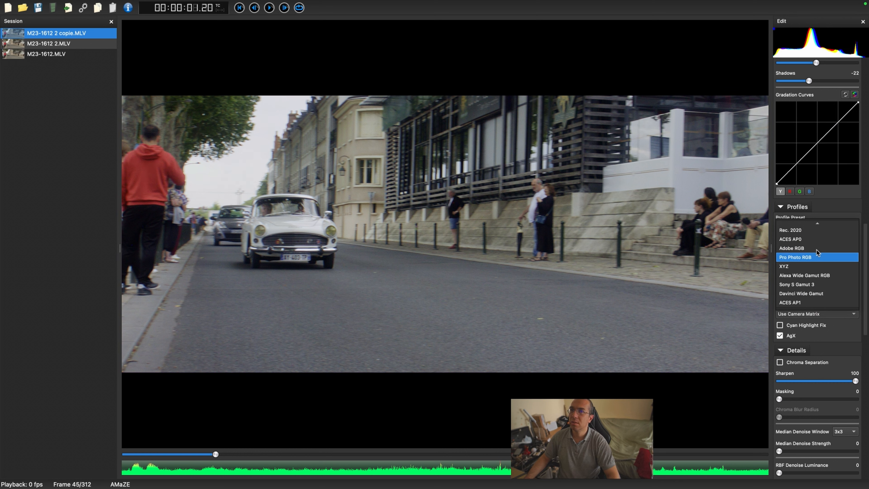
{"action": "left_click", "coordinate": [811, 266]}
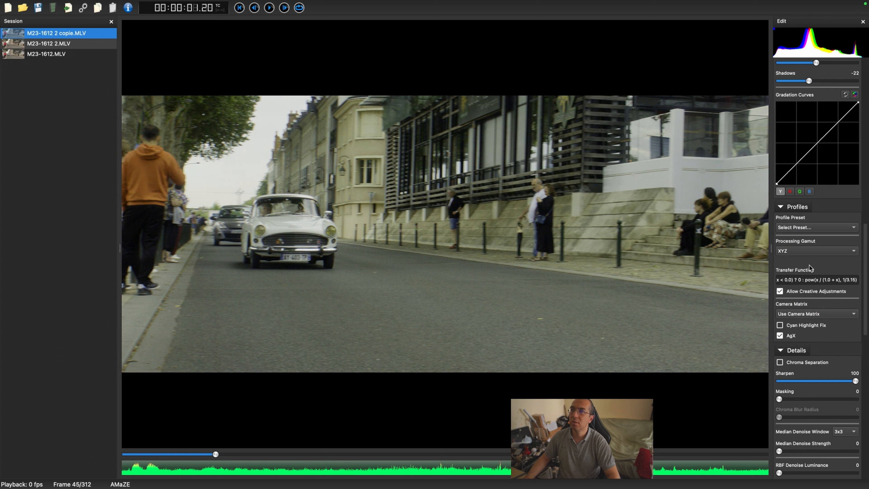
{"action": "left_click", "coordinate": [813, 251]}
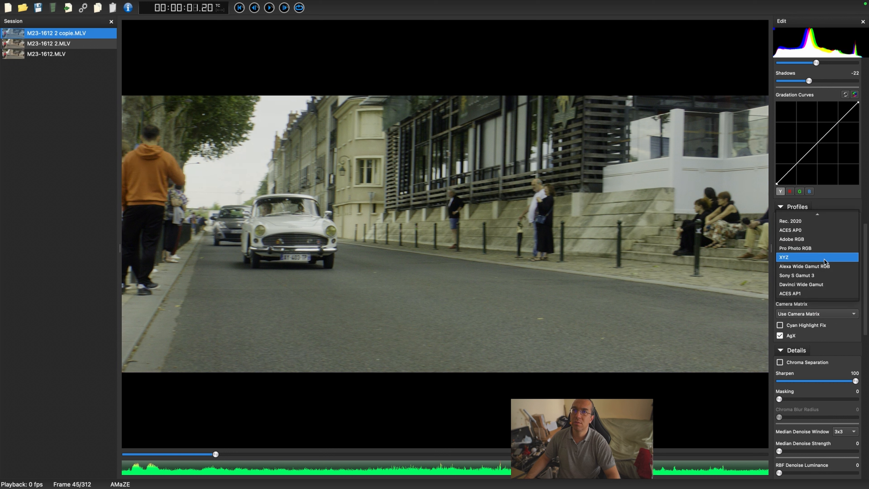
{"action": "left_click", "coordinate": [825, 266]}
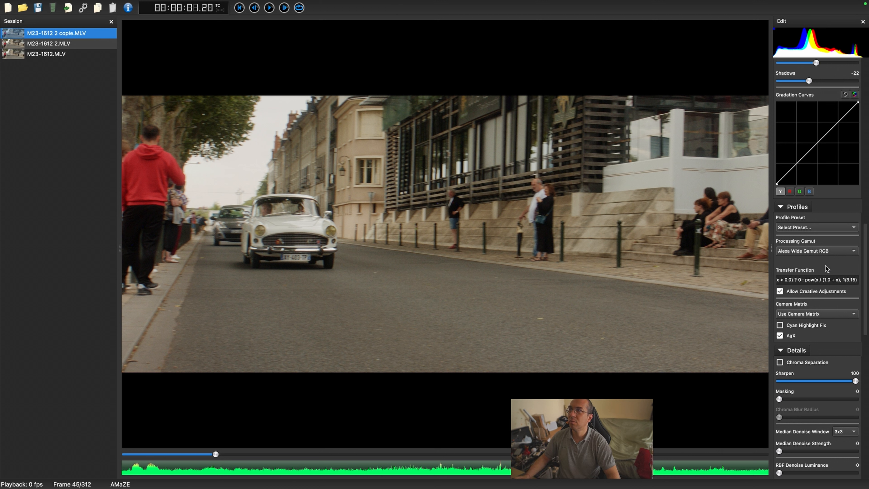
Step: Try the Sony S Gamut 3, Davinci Wide Gamut and ACES AP1 gamuts, then set Processing Gamut back to Rec. 709
{"action": "left_click", "coordinate": [820, 250]}
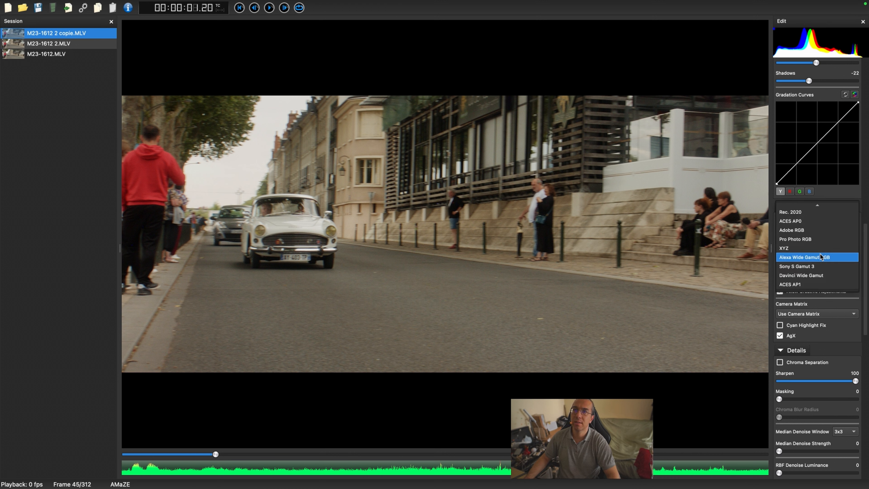
{"action": "left_click", "coordinate": [814, 264]}
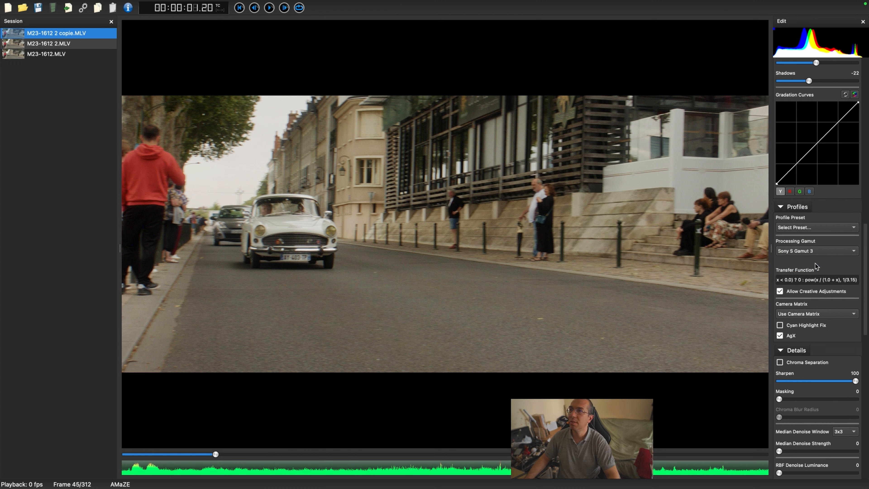
{"action": "left_click", "coordinate": [814, 252]}
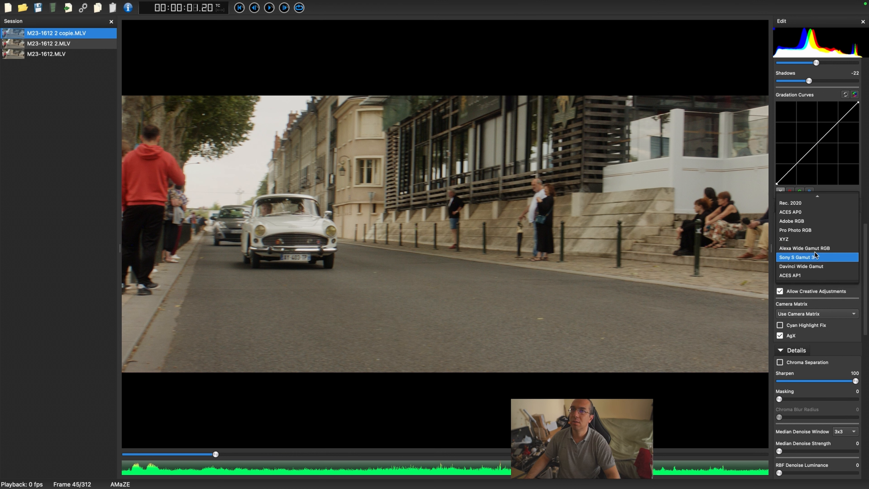
{"action": "left_click", "coordinate": [819, 264]}
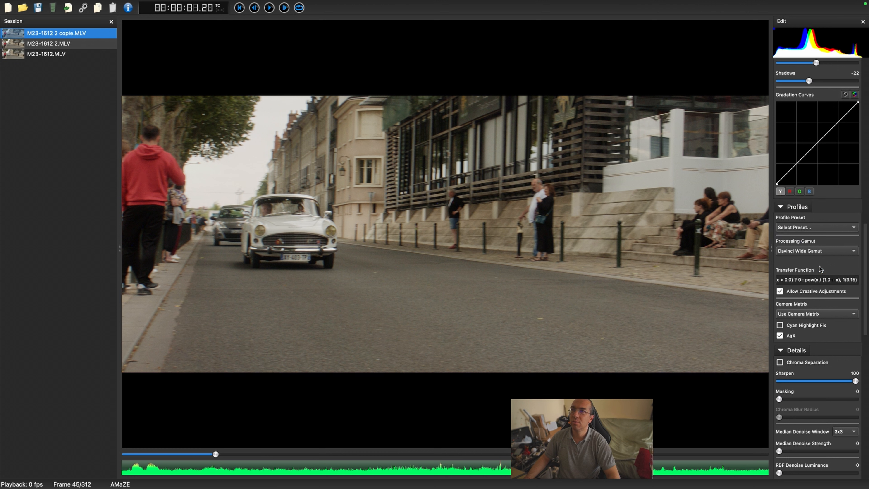
{"action": "left_click", "coordinate": [814, 251]}
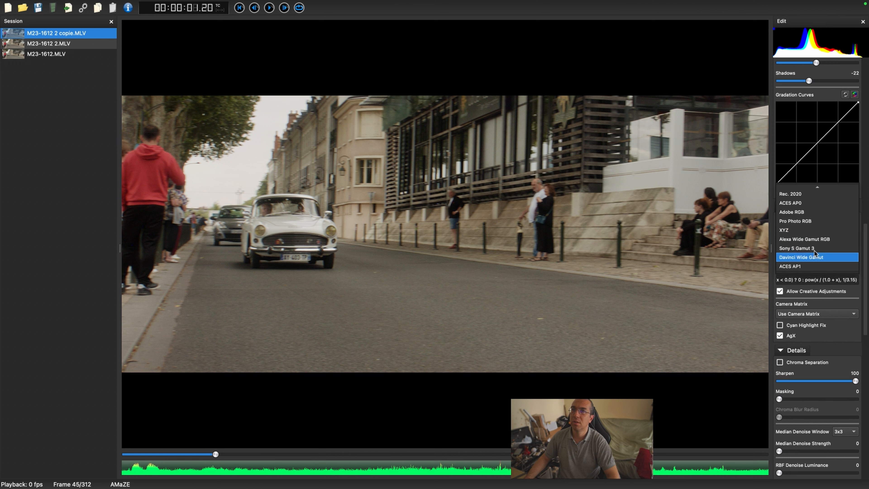
{"action": "left_click", "coordinate": [808, 268]}
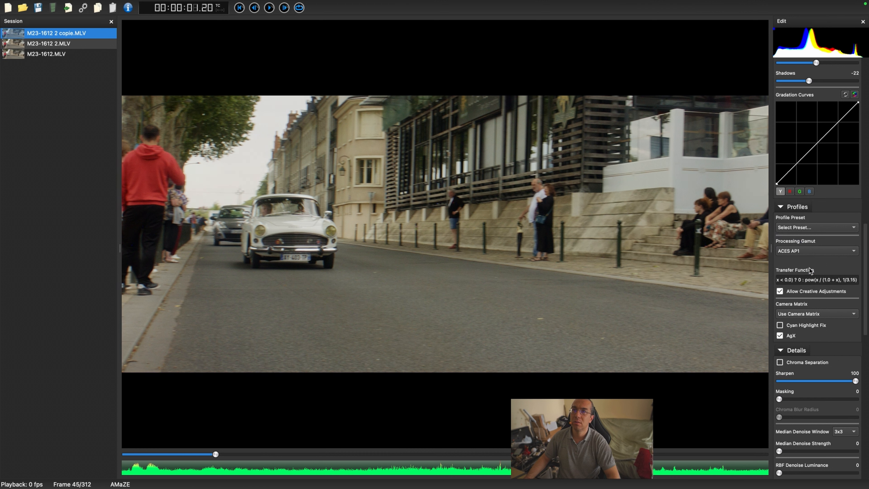
{"action": "left_click", "coordinate": [811, 250]}
{"action": "scroll", "coordinate": [810, 232], "scroll_direction": "up", "scroll_amount": 1}
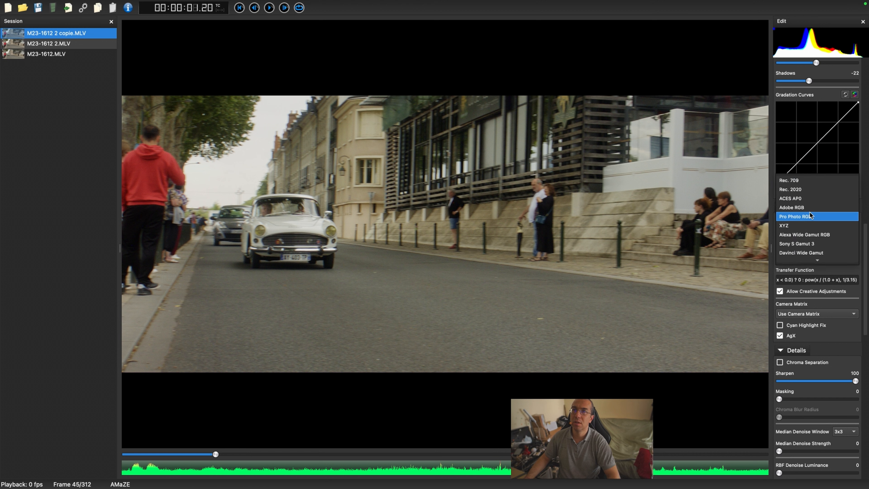
{"action": "left_click", "coordinate": [797, 181]}
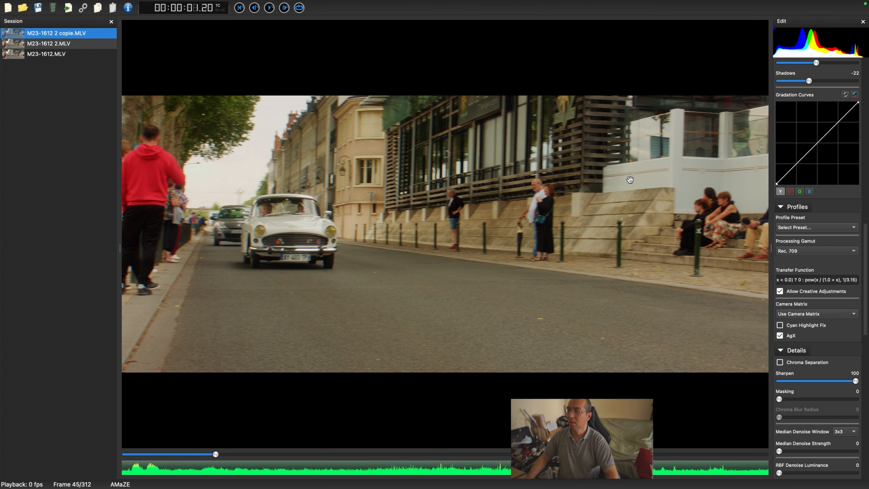
Step: Preview the clip playback and set Shadows to -29
{"action": "key", "text": "space"}
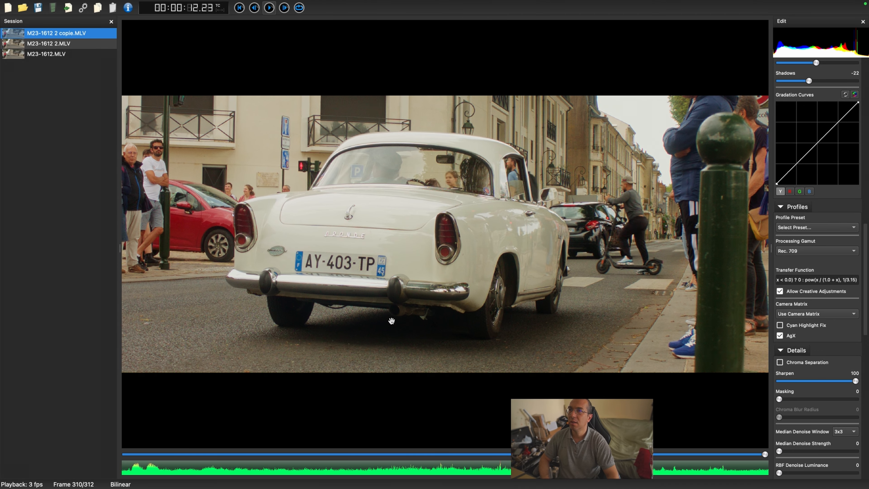
{"action": "key", "text": "space"}
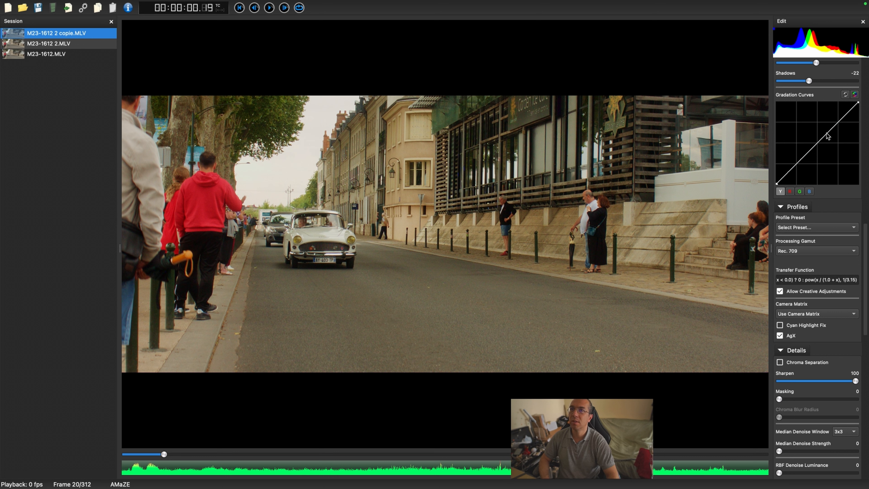
{"action": "scroll", "coordinate": [827, 136], "scroll_direction": "up", "scroll_amount": 3}
{"action": "scroll", "coordinate": [827, 136], "scroll_direction": "up", "scroll_amount": 2}
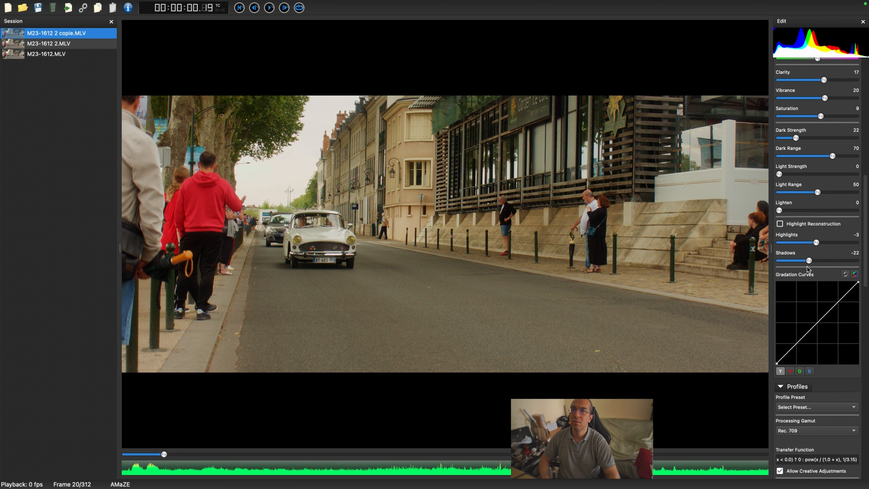
{"action": "left_click_drag", "start_coordinate": [809, 264], "coordinate": [806, 265]}
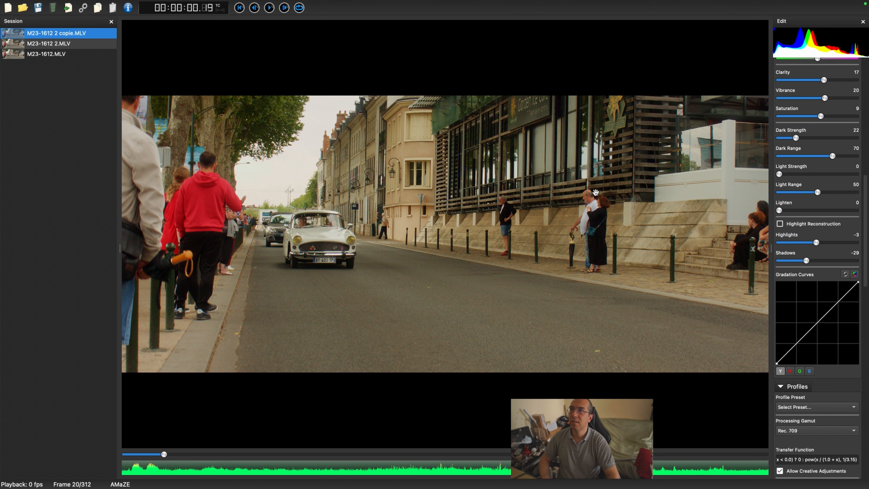
Step: Play and pause the clip to check the graded footage
{"action": "key", "text": "space"}
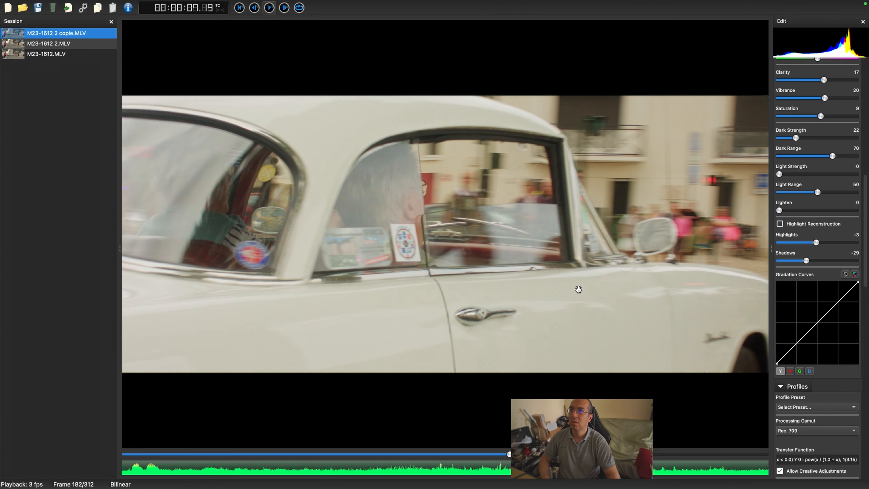
{"action": "key", "text": "space"}
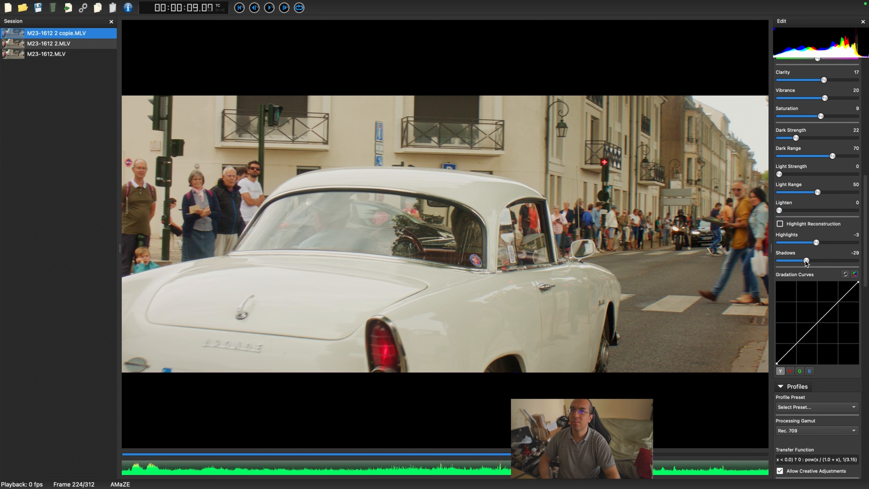
{"action": "left_click_drag", "start_coordinate": [806, 262], "coordinate": [806, 261]}
{"action": "key", "text": "space"}
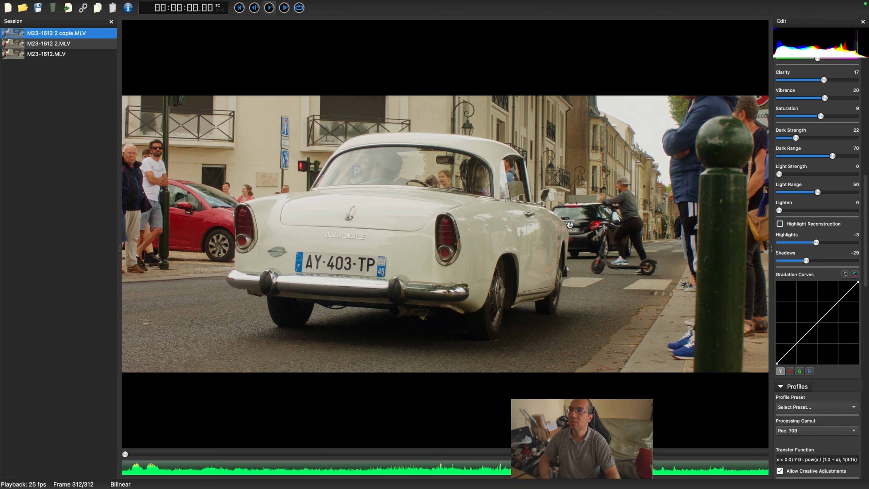
{"action": "key", "text": "space"}
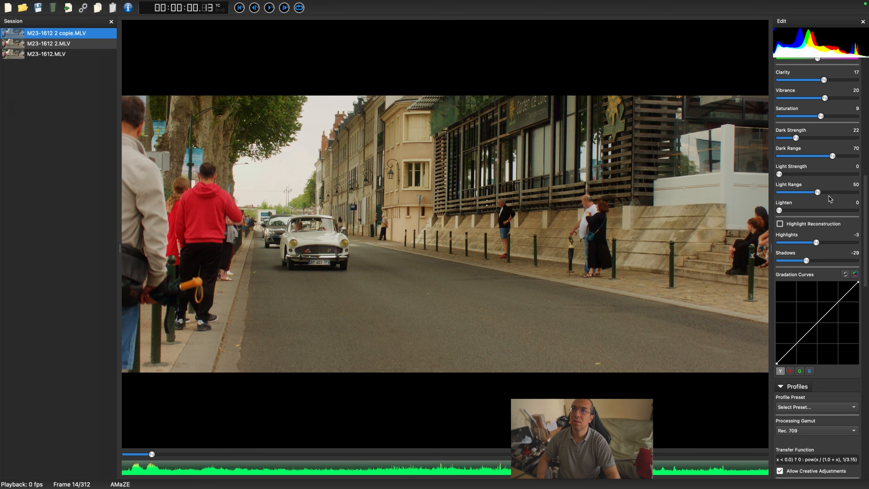
Step: Set Shadows to -30
{"action": "scroll", "coordinate": [829, 196], "scroll_direction": "up", "scroll_amount": 5}
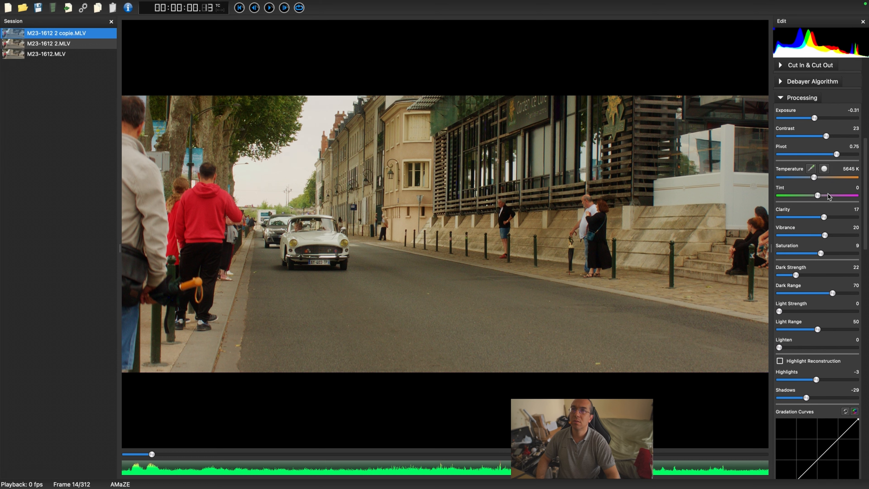
{"action": "scroll", "coordinate": [829, 196], "scroll_direction": "up", "scroll_amount": 1}
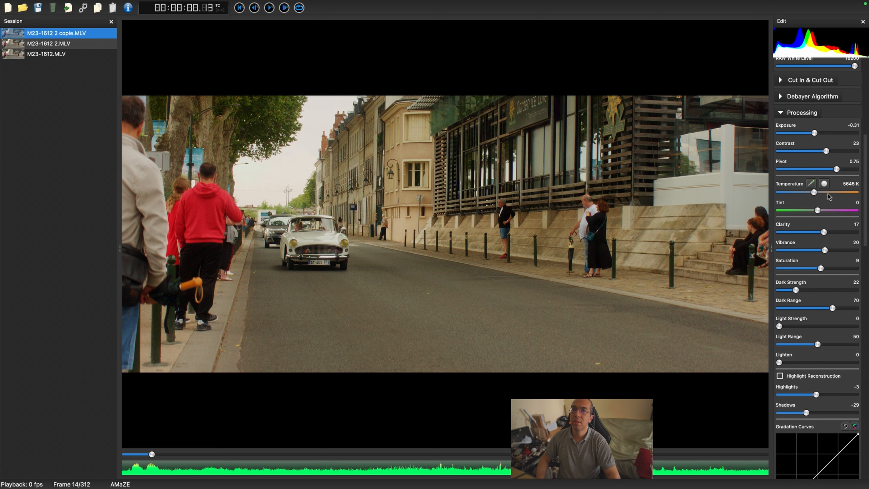
{"action": "scroll", "coordinate": [829, 196], "scroll_direction": "down", "scroll_amount": 4}
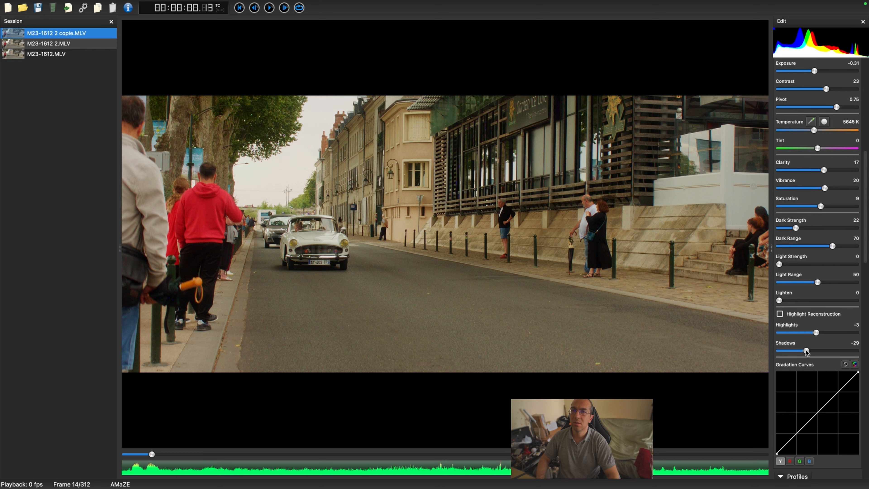
{"action": "left_click_drag", "start_coordinate": [806, 351], "coordinate": [806, 351]}
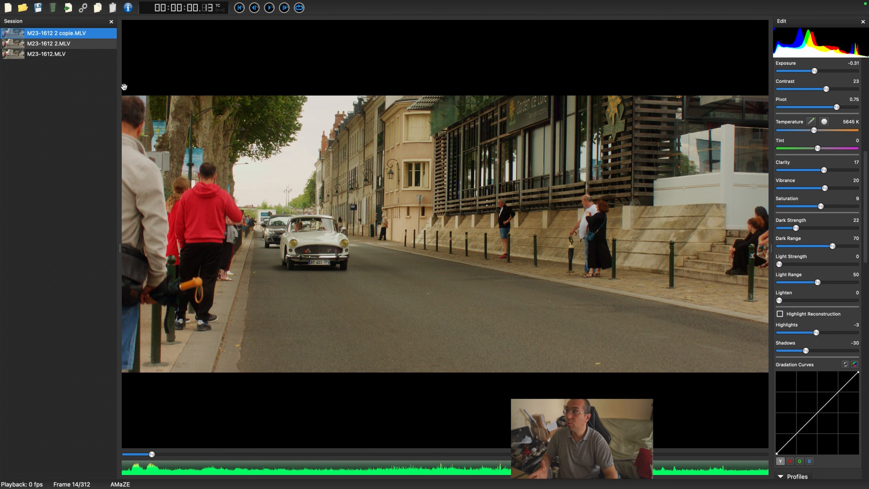
Step: Open the Export Settings dialog and expand the Codec options
{"action": "left_click", "coordinate": [83, 7]}
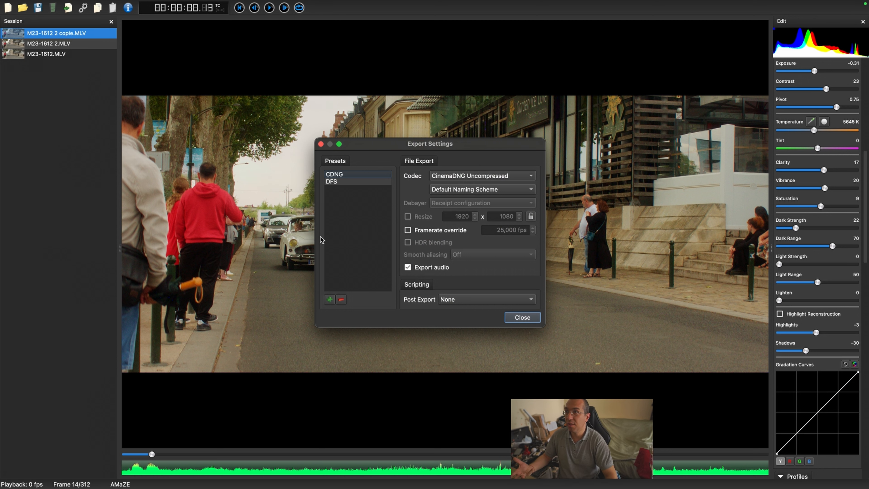
{"action": "left_click_drag", "start_coordinate": [465, 150], "coordinate": [539, 315]}
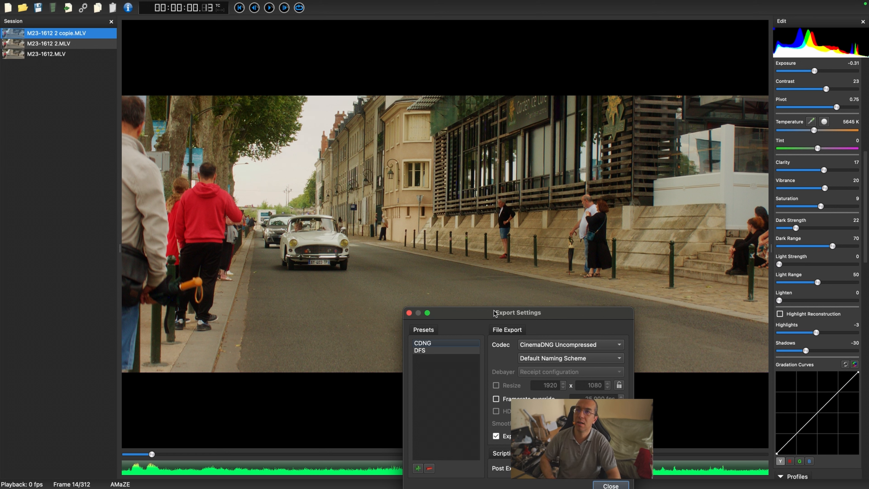
{"action": "left_click_drag", "start_coordinate": [494, 313], "coordinate": [519, 228]}
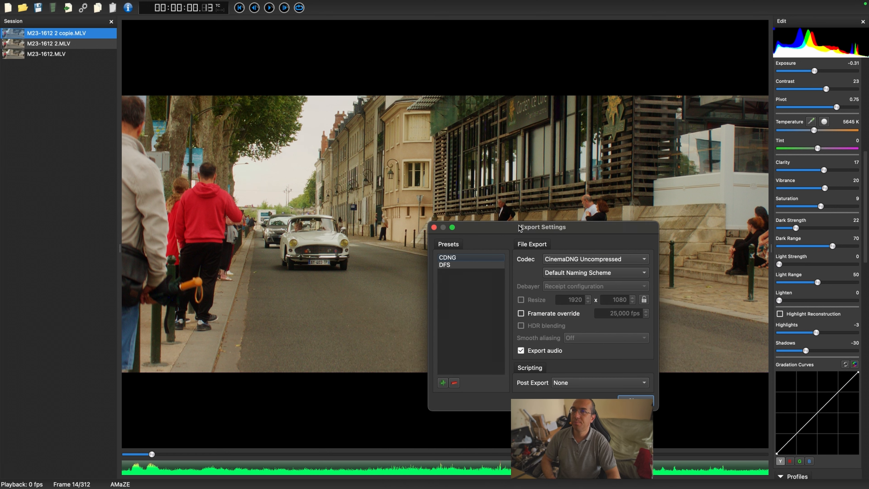
{"action": "left_click", "coordinate": [573, 262]}
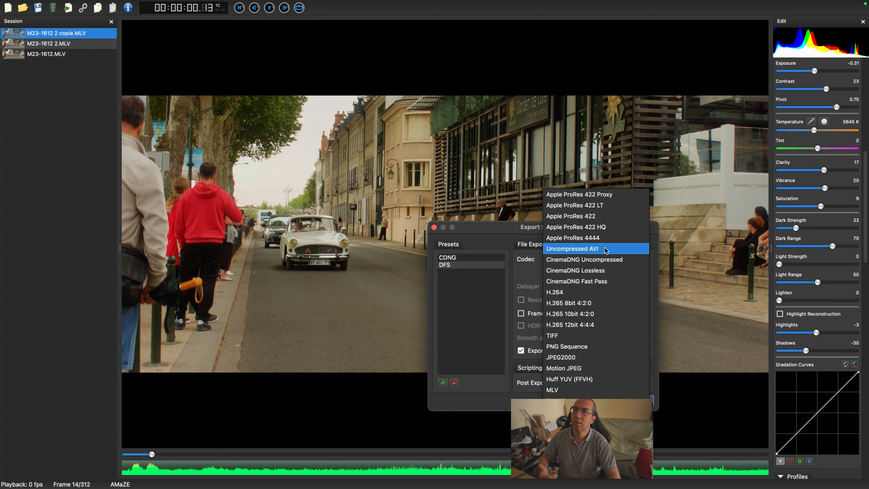
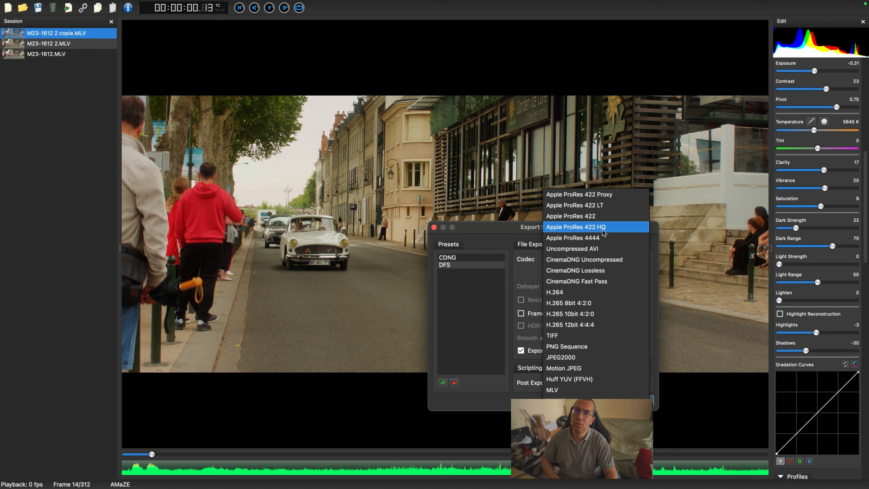
Step: Choose the Apple ProRes 422 HQ codec and start the export
{"action": "left_click", "coordinate": [603, 233]}
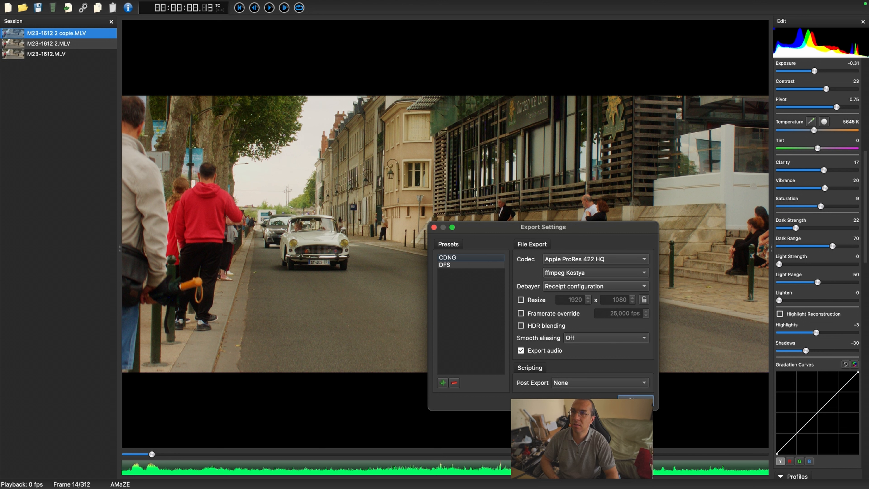
{"action": "left_click", "coordinate": [635, 401]}
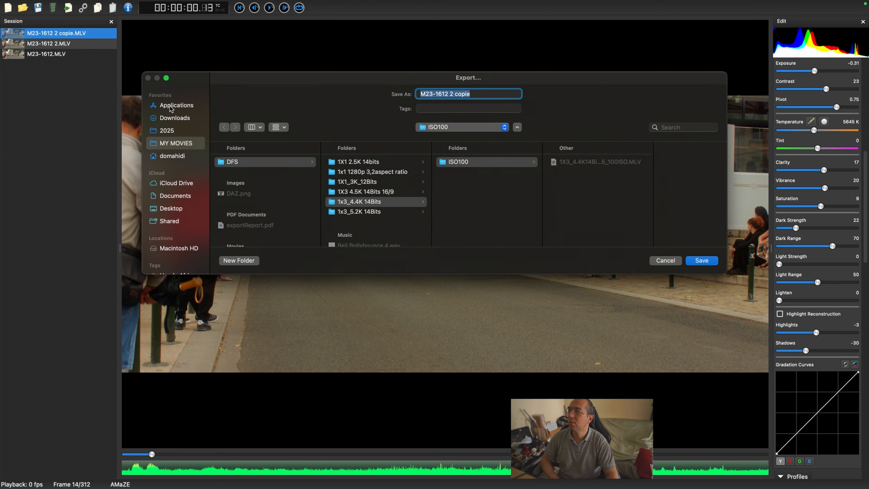
Step: Navigate to the Desktop's TEST folder and open its EOSM subfolder as the export destination
{"action": "left_click", "coordinate": [171, 208]}
{"action": "left_click", "coordinate": [242, 193]}
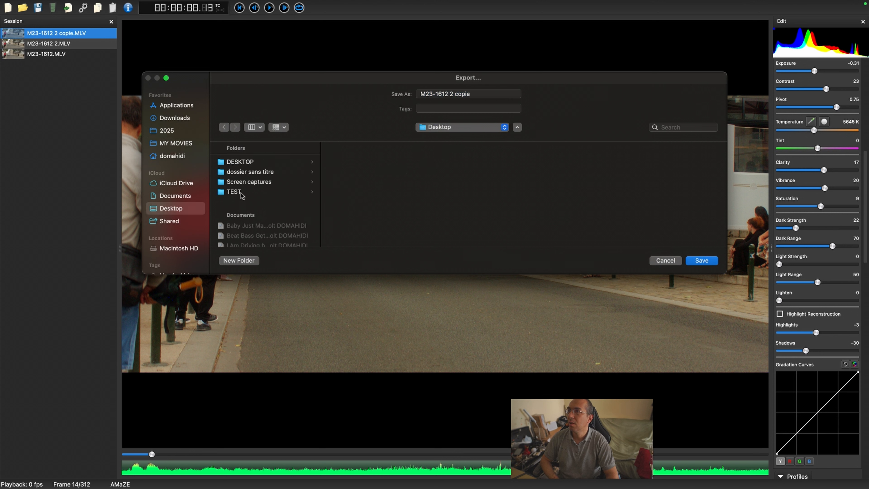
{"action": "left_click", "coordinate": [347, 169]}
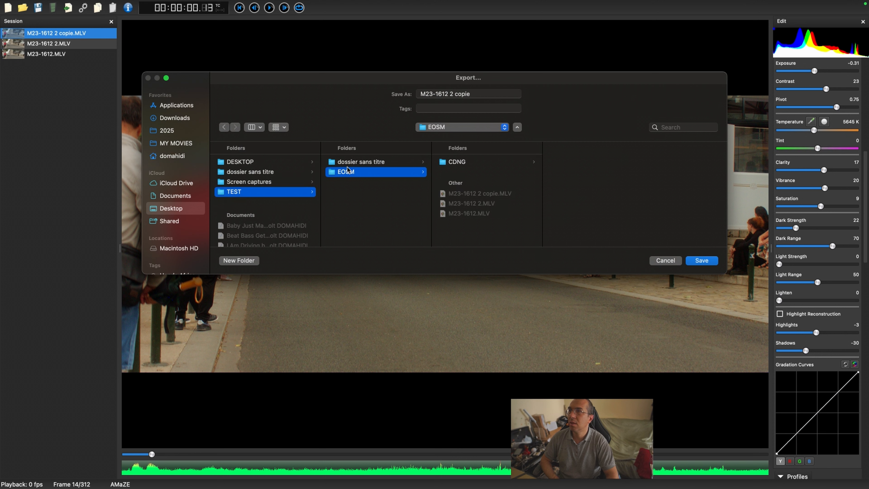
{"action": "left_click", "coordinate": [469, 162]}
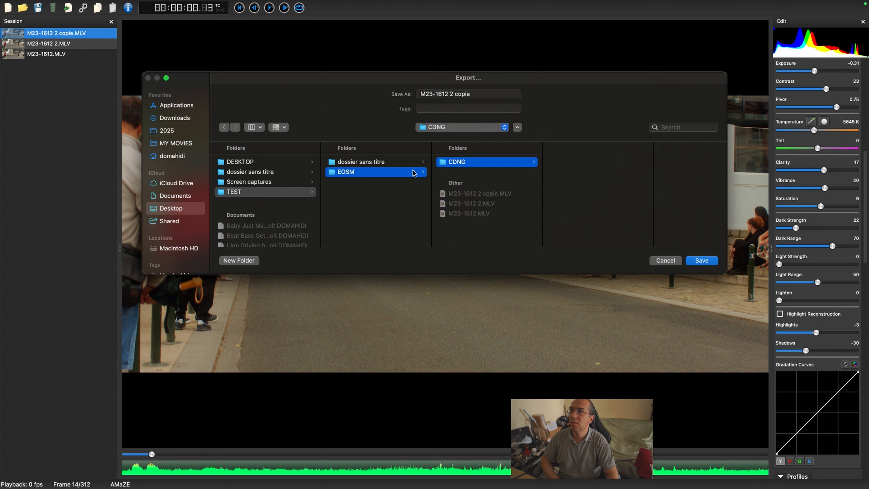
{"action": "left_click", "coordinate": [342, 175]}
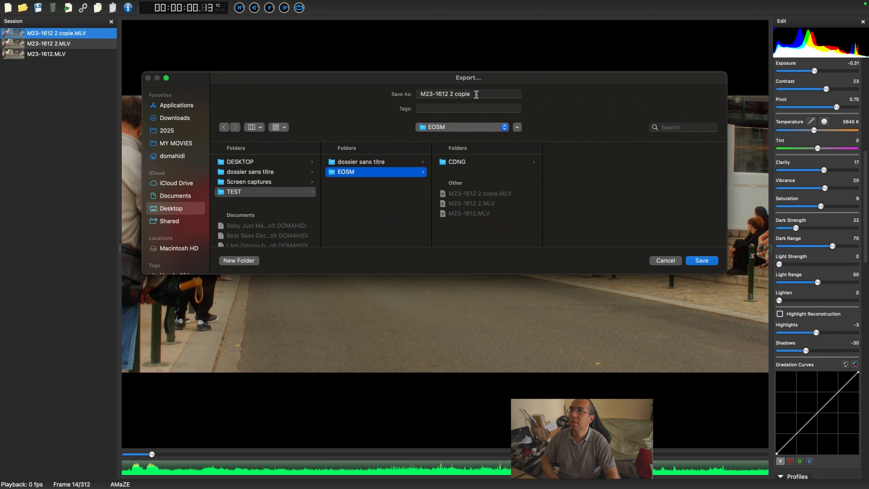
Step: Cancel the save dialog and review the Profiles and Details settings in the edit panel
{"action": "left_click_drag", "start_coordinate": [475, 94], "coordinate": [453, 91]}
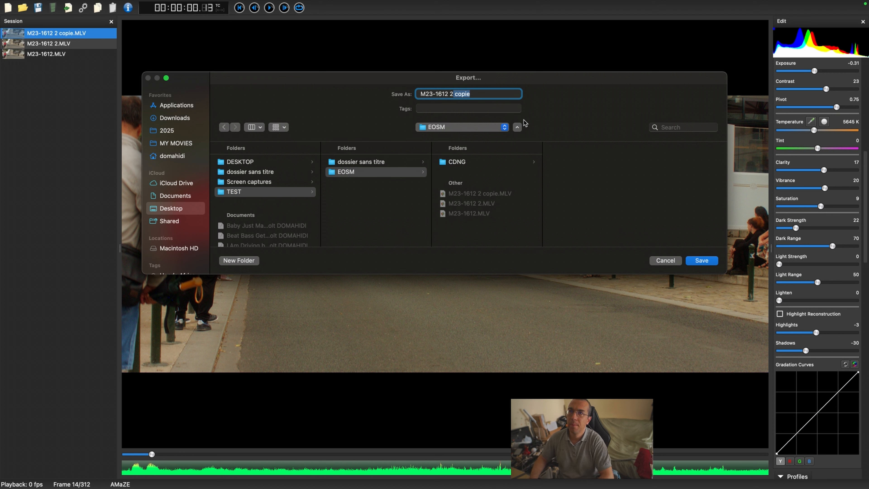
{"action": "left_click", "coordinate": [661, 261]}
{"action": "scroll", "coordinate": [827, 307], "scroll_direction": "down", "scroll_amount": 10}
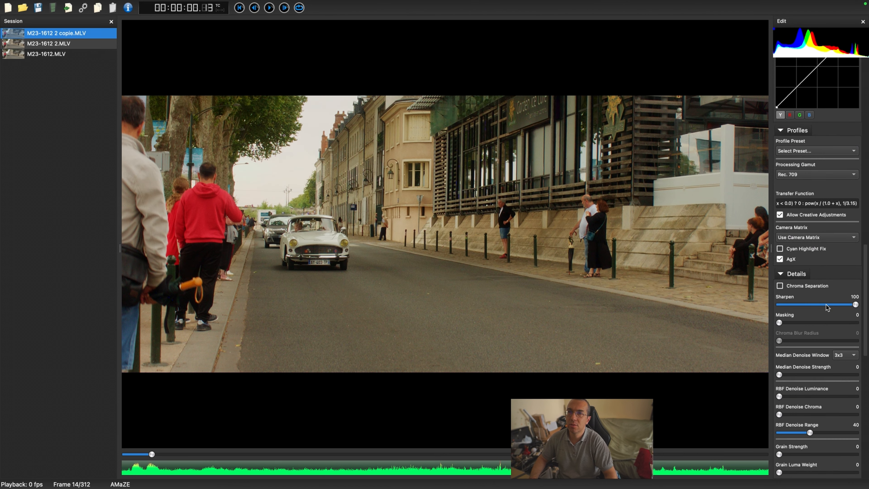
{"action": "scroll", "coordinate": [836, 364], "scroll_direction": "down", "scroll_amount": 10}
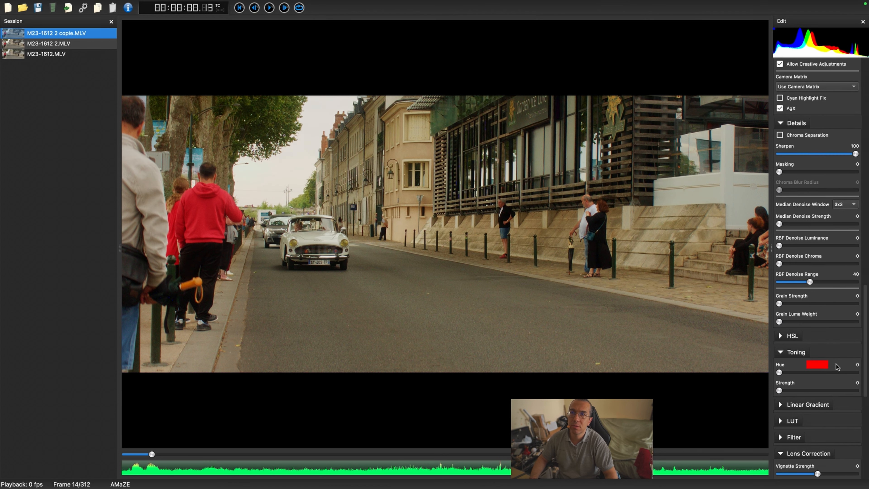
{"action": "scroll", "coordinate": [835, 365], "scroll_direction": "up", "scroll_amount": 4}
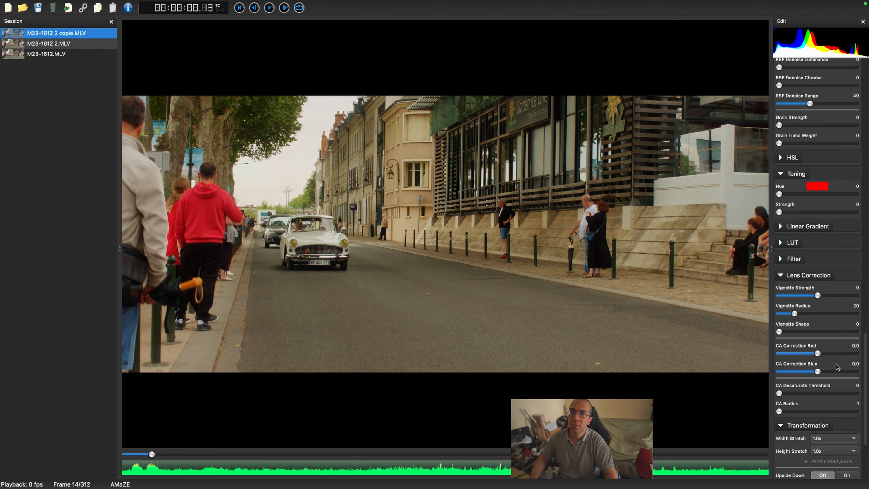
{"action": "scroll", "coordinate": [835, 364], "scroll_direction": "up", "scroll_amount": 6}
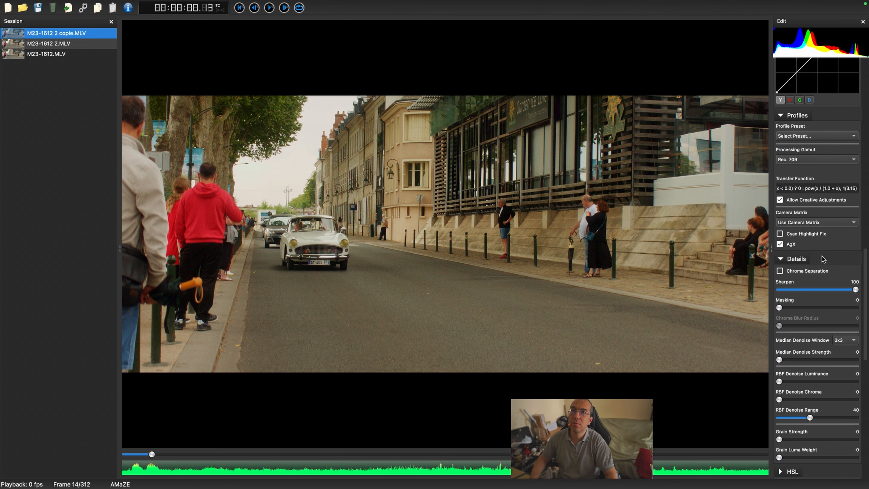
{"action": "scroll", "coordinate": [822, 256], "scroll_direction": "up", "scroll_amount": 1}
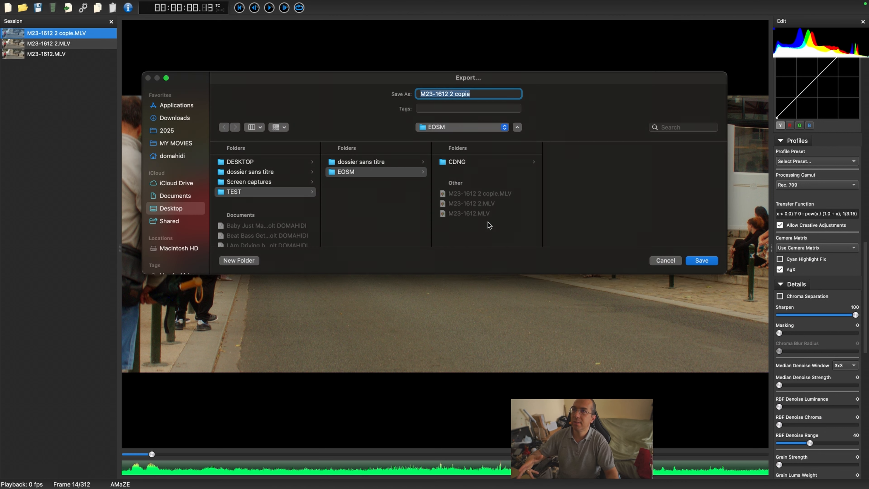
Step: Name the export M23-1612 Rec 709 ProRes422HQ, save it into EOSM, and acknowledge the completion notice
{"action": "left_click", "coordinate": [476, 93]}
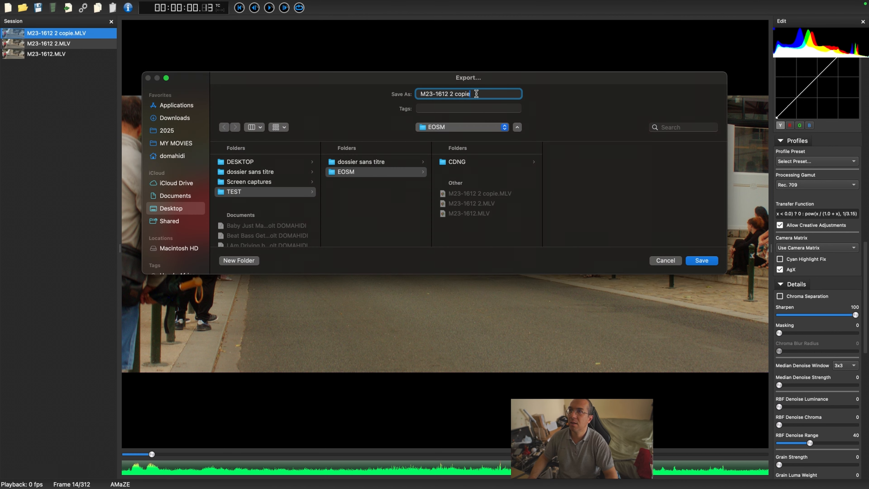
{"action": "left_click_drag", "start_coordinate": [476, 94], "coordinate": [452, 93]}
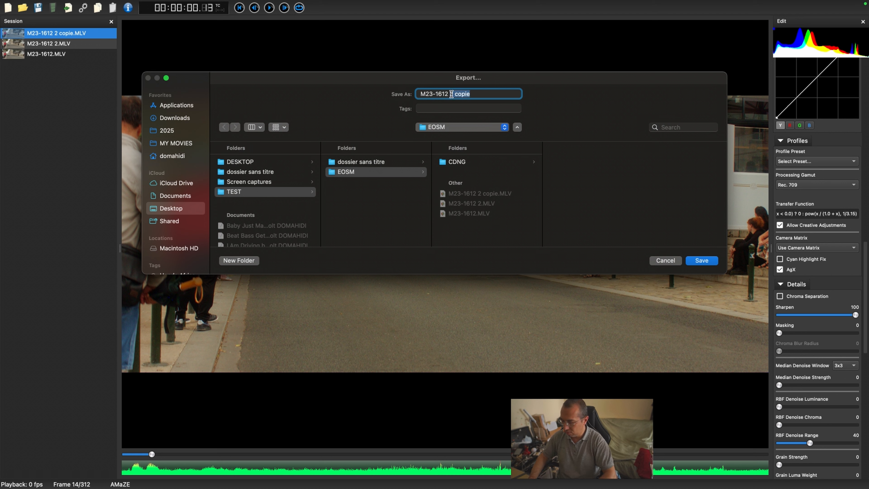
{"action": "type", "text": "Rec "}
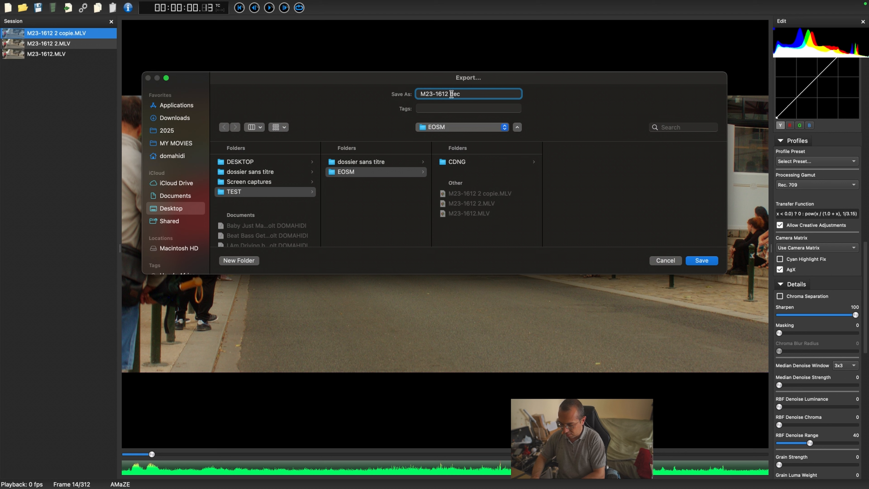
{"action": "type", "text": "709"}
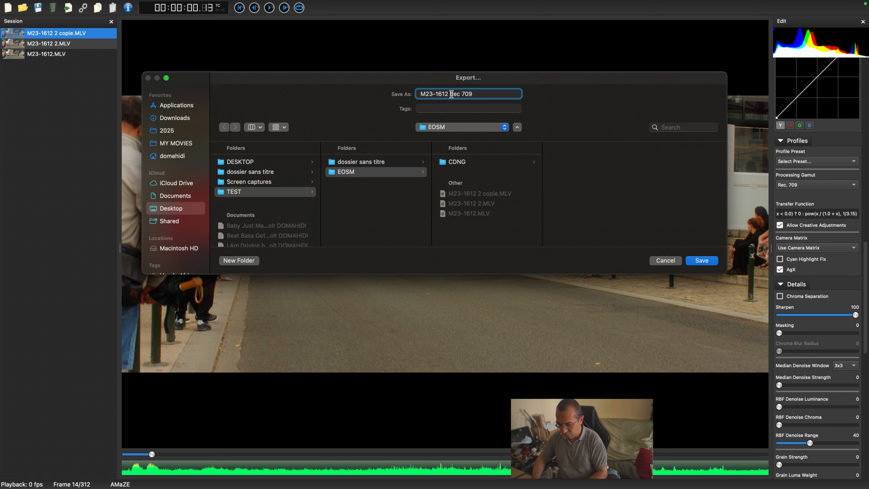
{"action": "type", "text": " ProRes"}
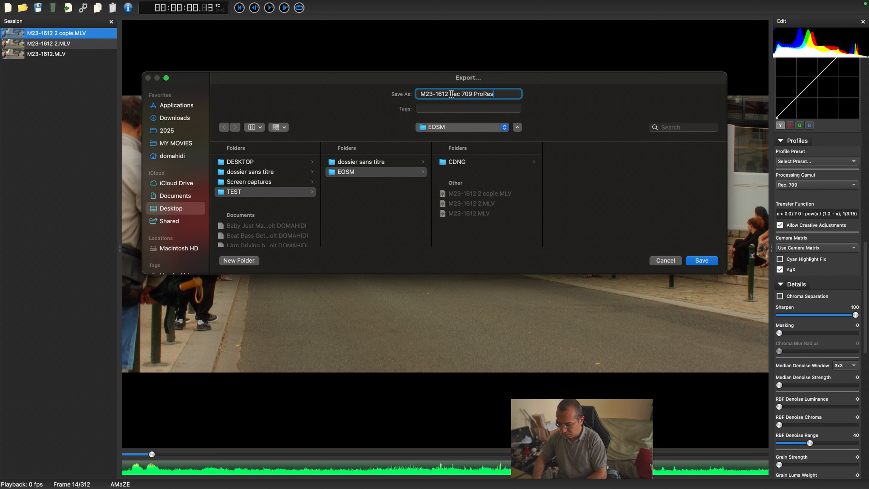
{"action": "type", "text": "422"}
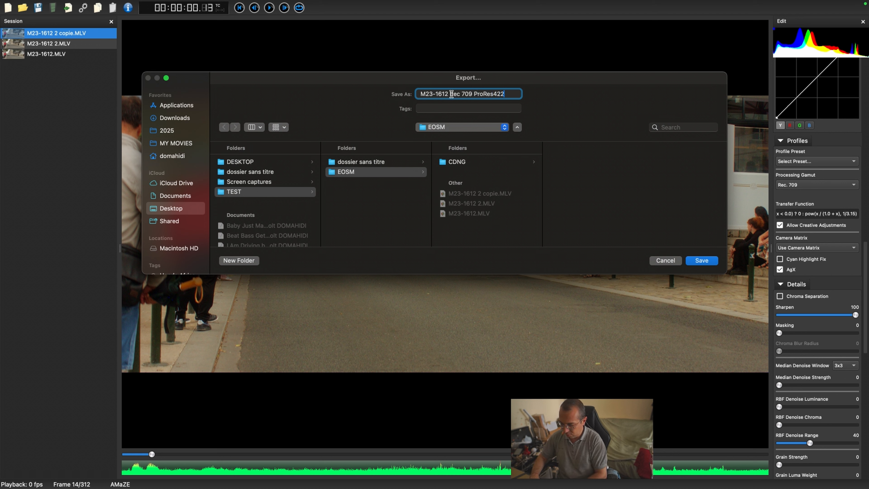
{"action": "type", "text": "HQ"}
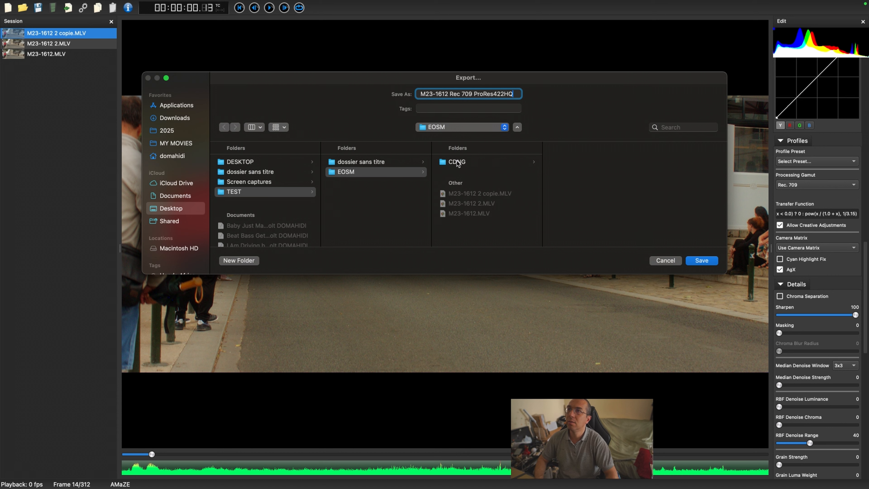
{"action": "left_click", "coordinate": [701, 261]}
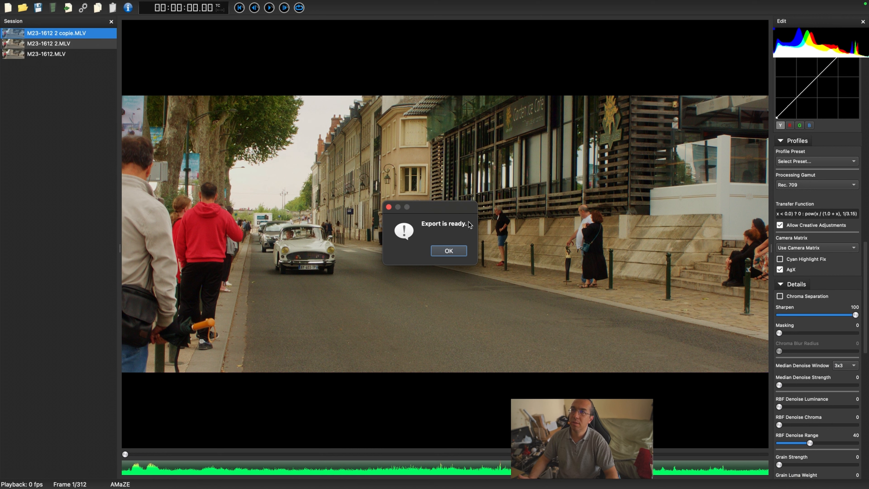
{"action": "left_click", "coordinate": [448, 251]}
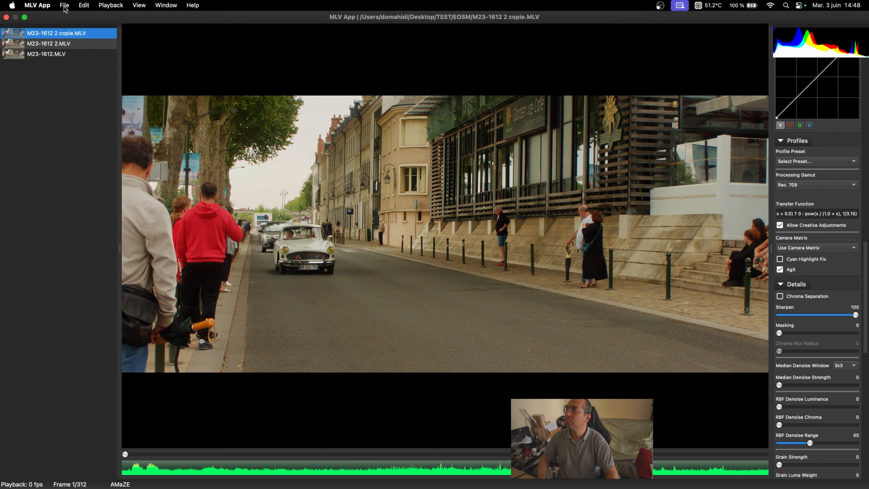
Step: Copy the current clip's receipt, keeping all checked settings in the receipt mask
{"action": "left_click", "coordinate": [64, 5]}
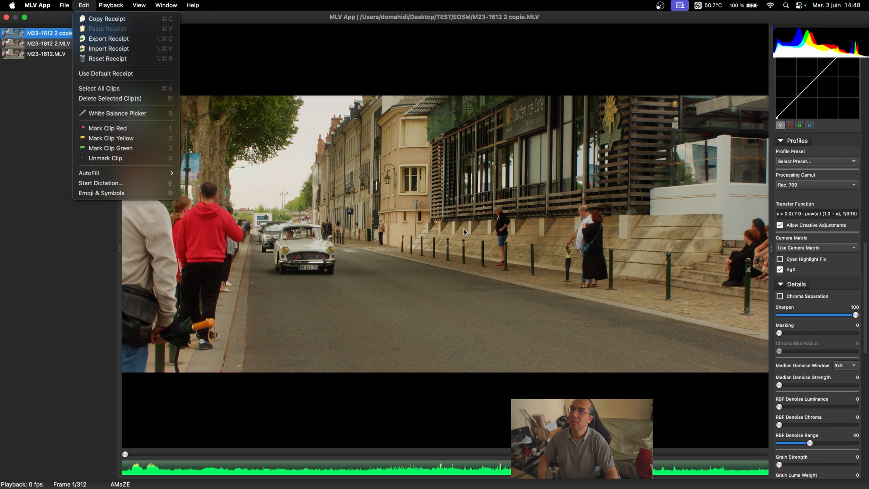
{"action": "left_click", "coordinate": [103, 18]}
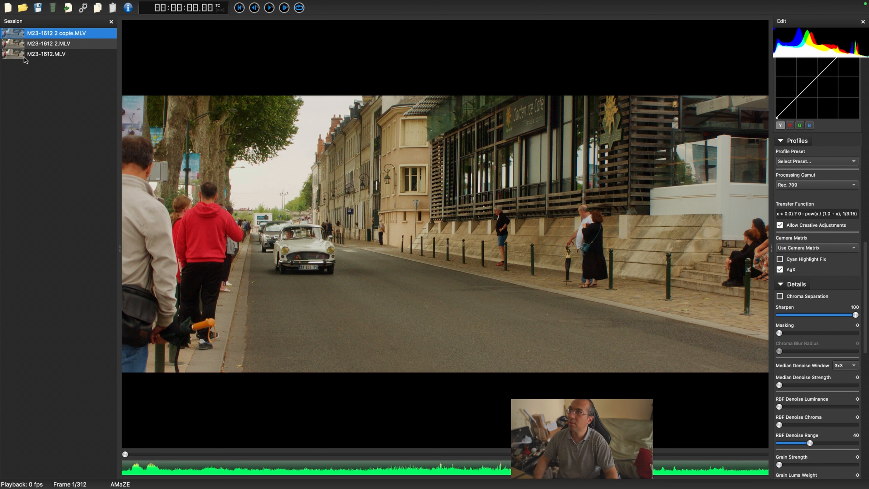
{"action": "mouse_move", "coordinate": [1, 1]}
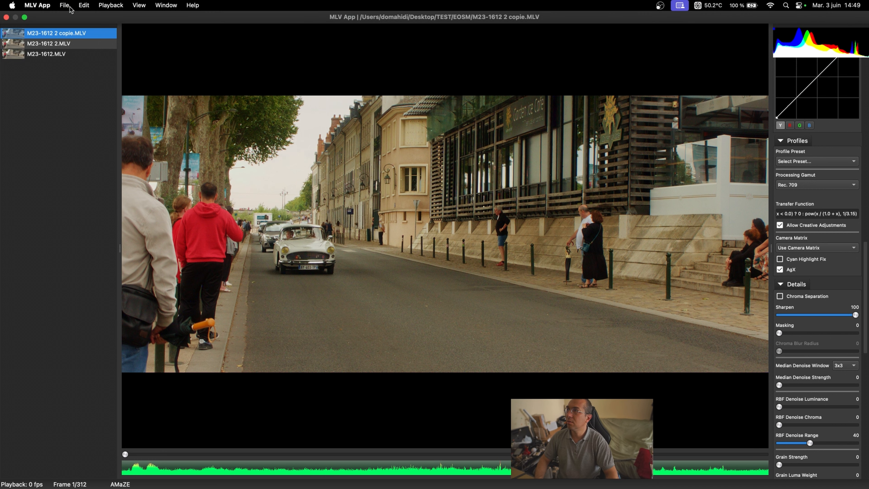
{"action": "left_click", "coordinate": [81, 5]}
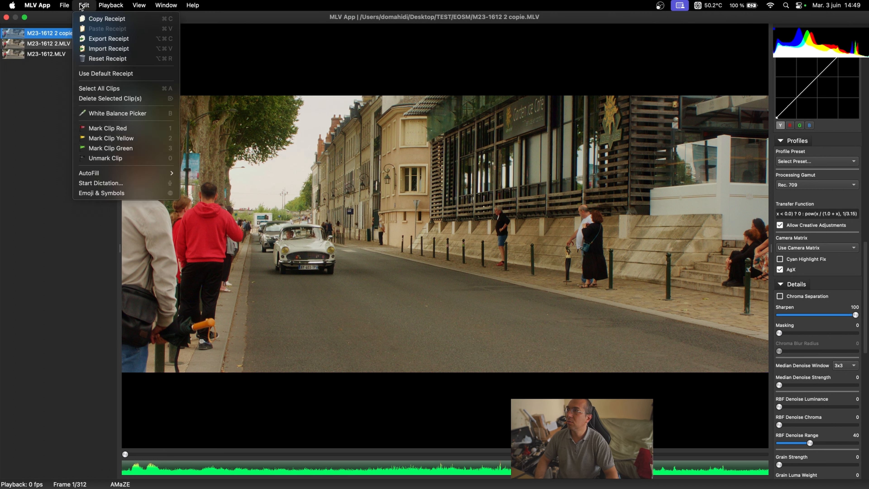
{"action": "left_click", "coordinate": [100, 19]}
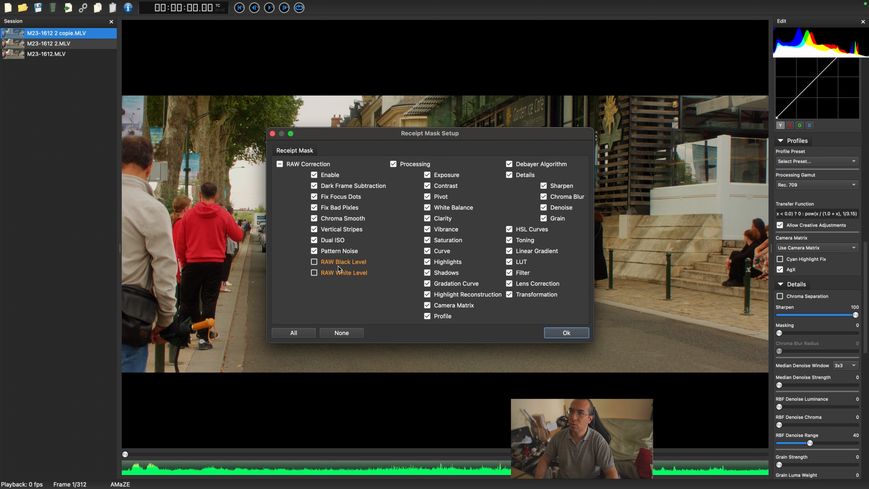
{"action": "left_click", "coordinate": [574, 333]}
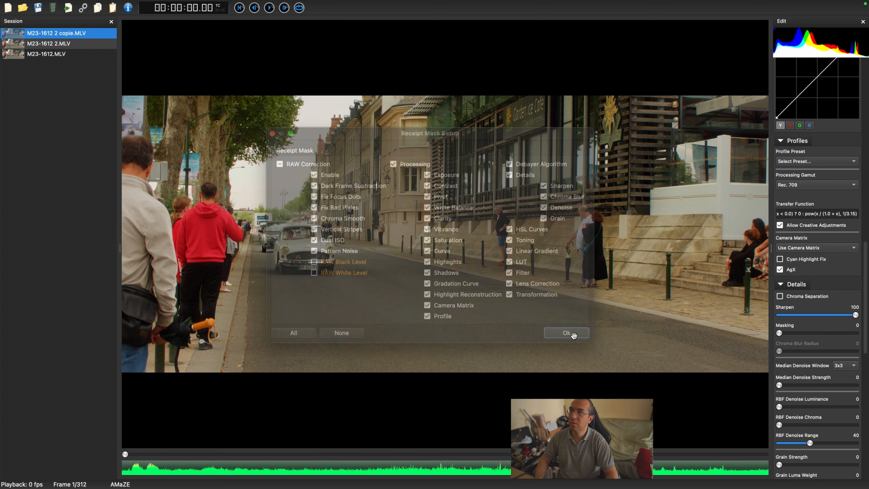
Step: Select the clip M23-1612 2.MLV and paste the copied receipt onto it
{"action": "left_click", "coordinate": [49, 46]}
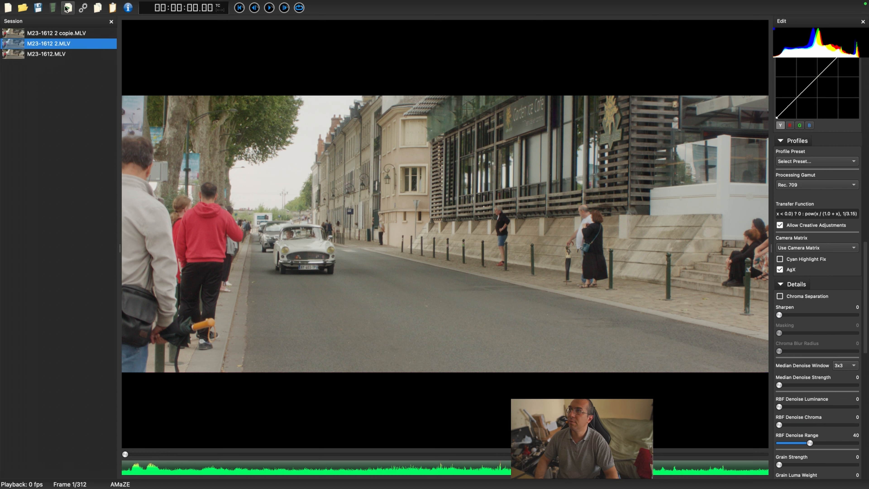
{"action": "right_click", "coordinate": [348, 208]}
{"action": "left_click", "coordinate": [279, 215]}
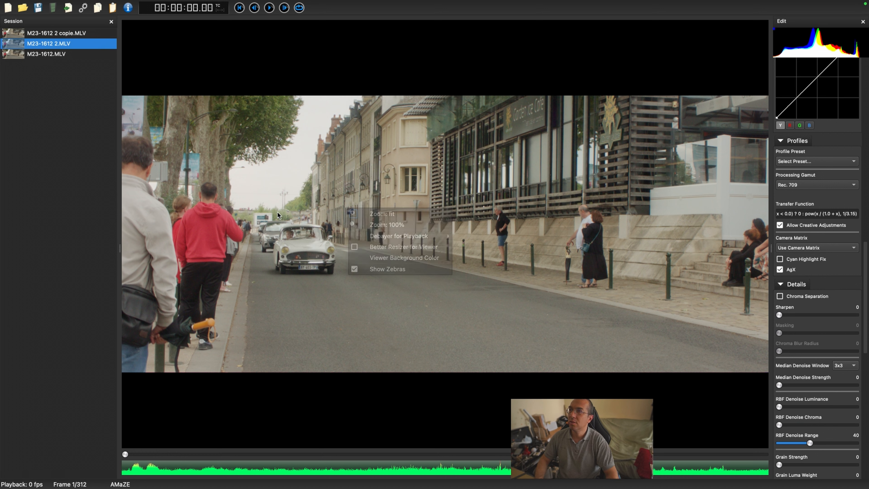
{"action": "mouse_move", "coordinate": [48, 4]}
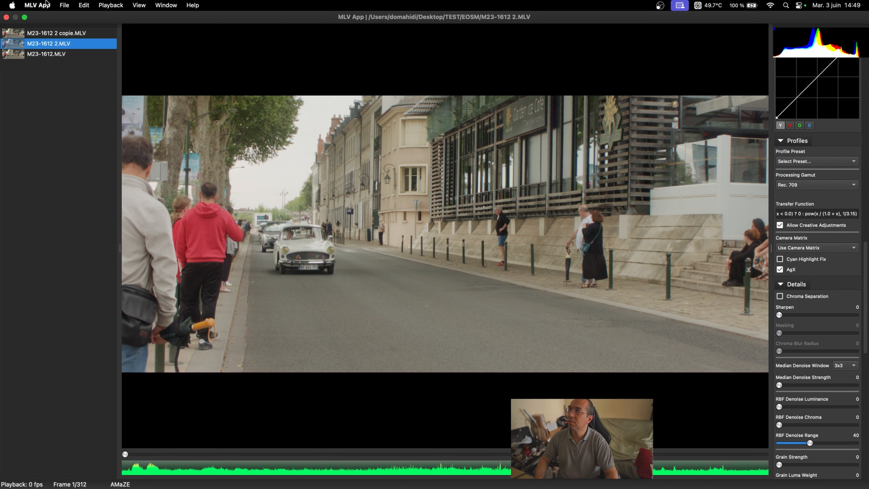
{"action": "left_click", "coordinate": [84, 5]}
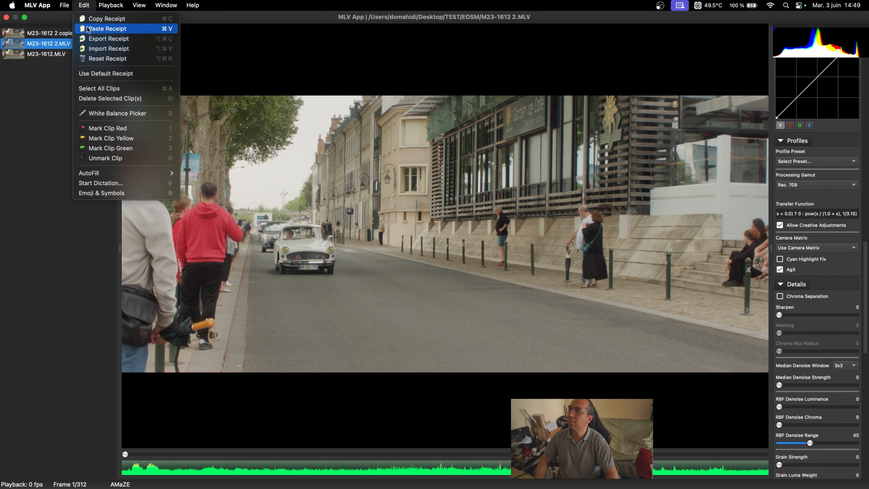
{"action": "left_click", "coordinate": [88, 29]}
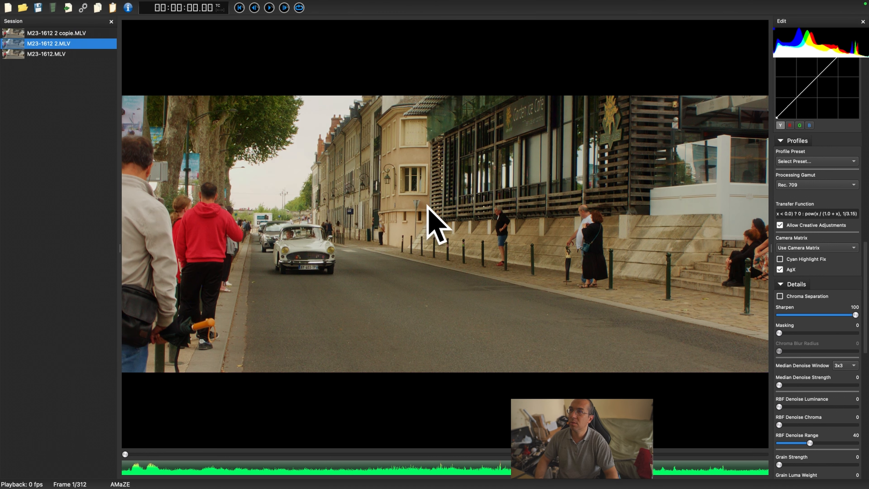
Step: Set this clip's Processing Gamut to Rec. 2020
{"action": "scroll", "coordinate": [817, 240], "scroll_direction": "up", "scroll_amount": 5}
{"action": "left_click", "coordinate": [816, 344]}
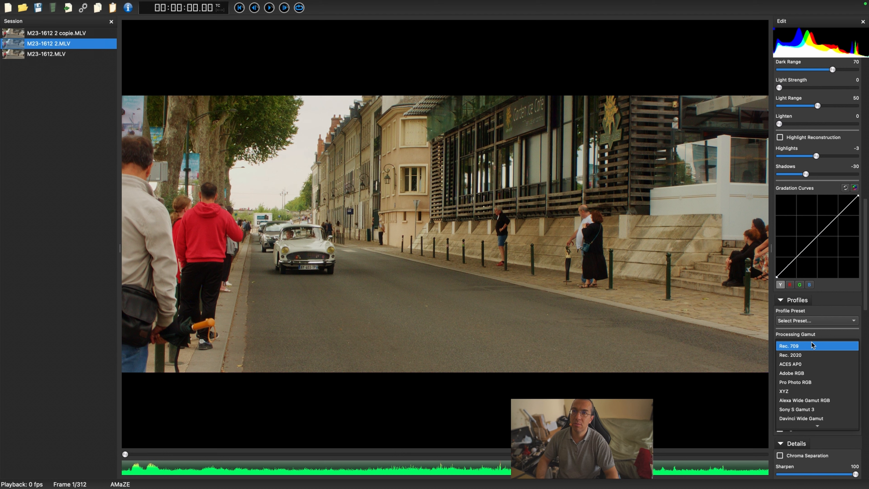
{"action": "left_click", "coordinate": [800, 354]}
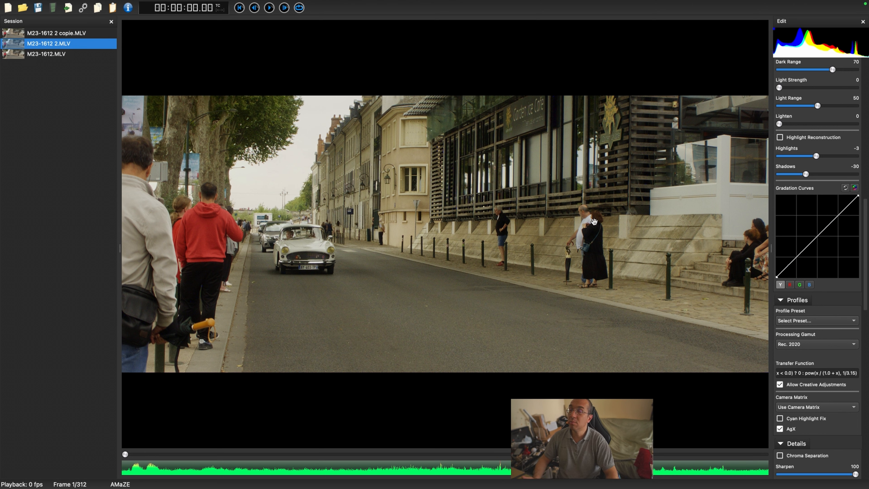
{"action": "scroll", "coordinate": [833, 235], "scroll_direction": "up", "scroll_amount": 10}
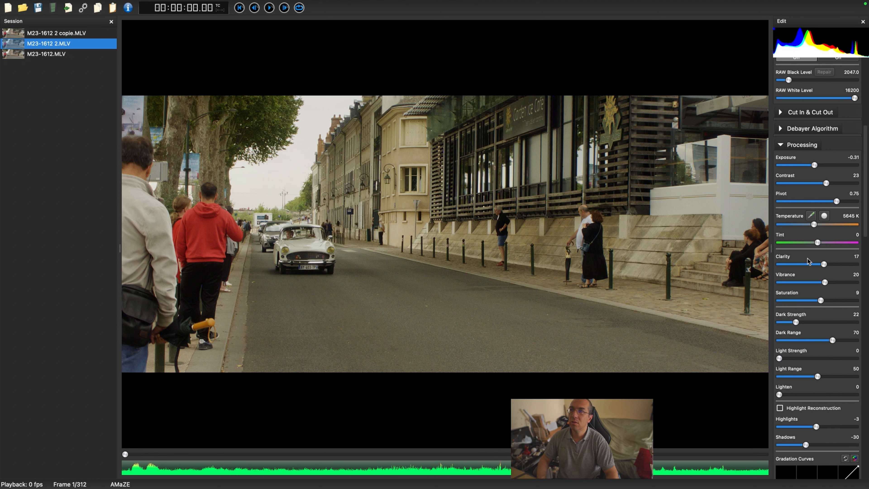
Step: Warm the temperature to 6260 K and raise Vibrance to 43 and Saturation to 18
{"action": "scroll", "coordinate": [821, 308], "scroll_direction": "down", "scroll_amount": 1}
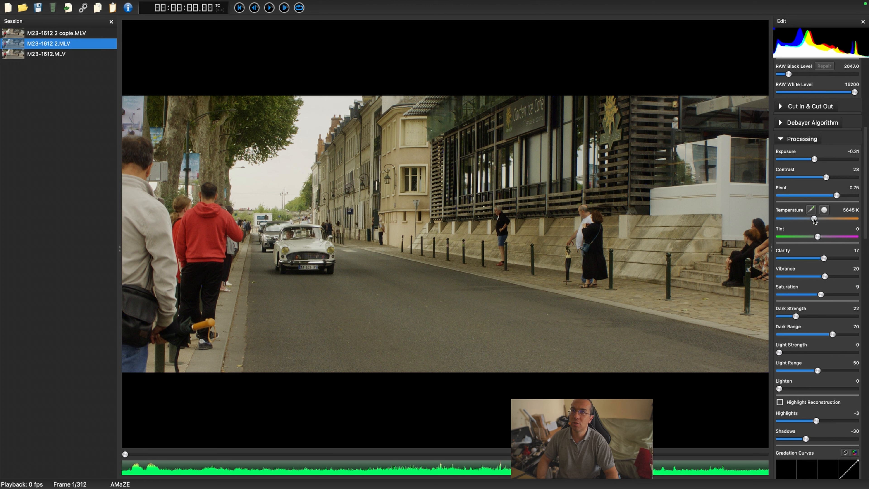
{"action": "mouse_move", "coordinate": [814, 220]}
{"action": "left_mouse_down"}
{"action": "mouse_move", "coordinate": [832, 222]}
{"action": "mouse_move", "coordinate": [820, 222]}
{"action": "left_mouse_up"}
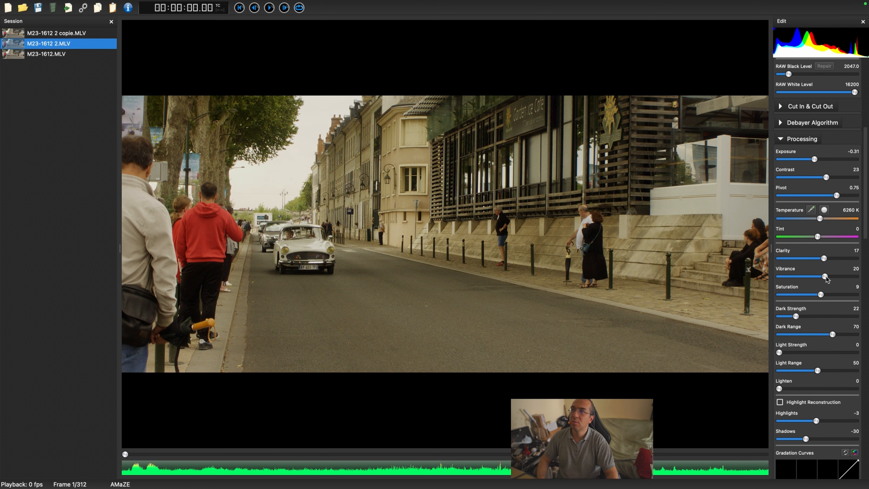
{"action": "left_click_drag", "start_coordinate": [826, 277], "coordinate": [824, 295]}
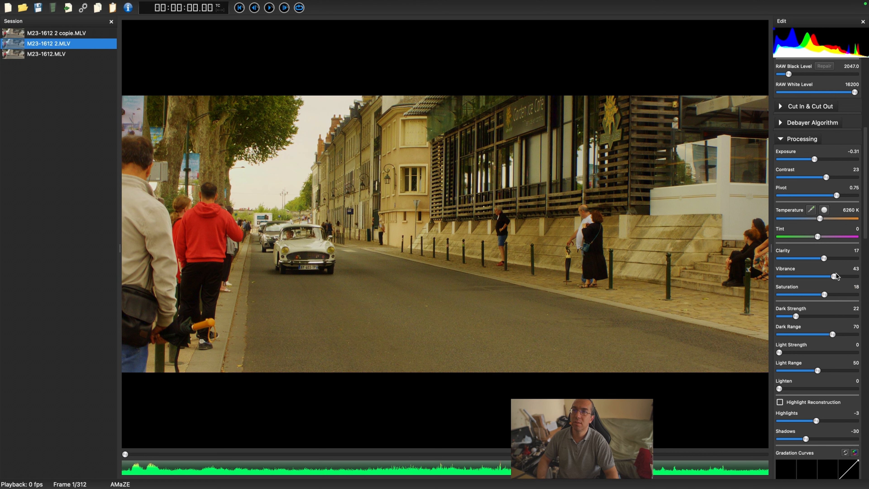
Step: Select the red channel of the gradation curves and drag its top end point slightly upward
{"action": "scroll", "coordinate": [842, 337], "scroll_direction": "down", "scroll_amount": 6}
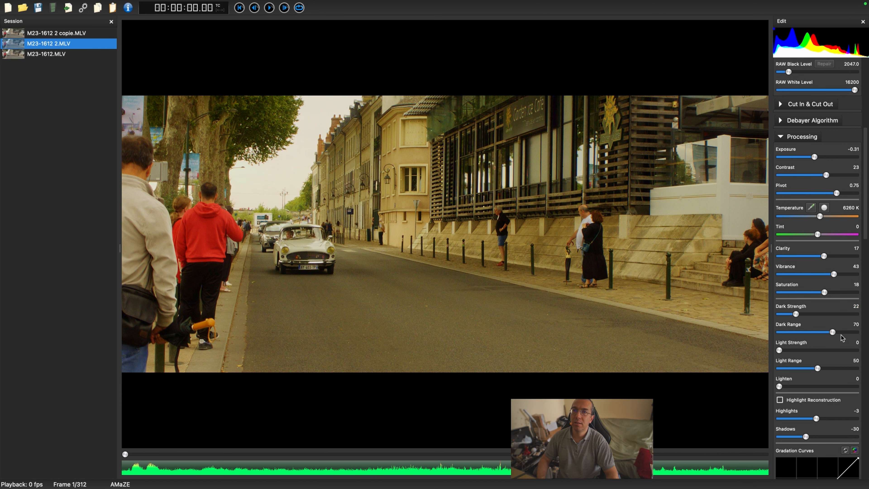
{"action": "scroll", "coordinate": [842, 337], "scroll_direction": "down", "scroll_amount": 1}
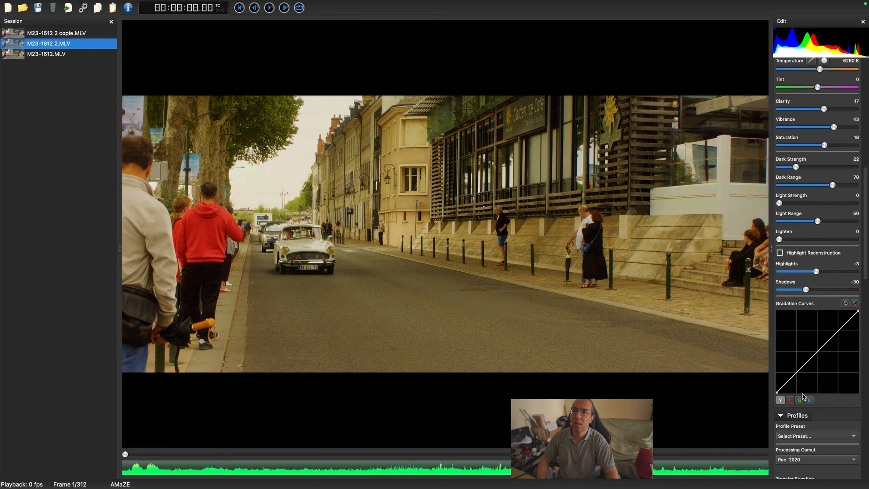
{"action": "left_click", "coordinate": [789, 401]}
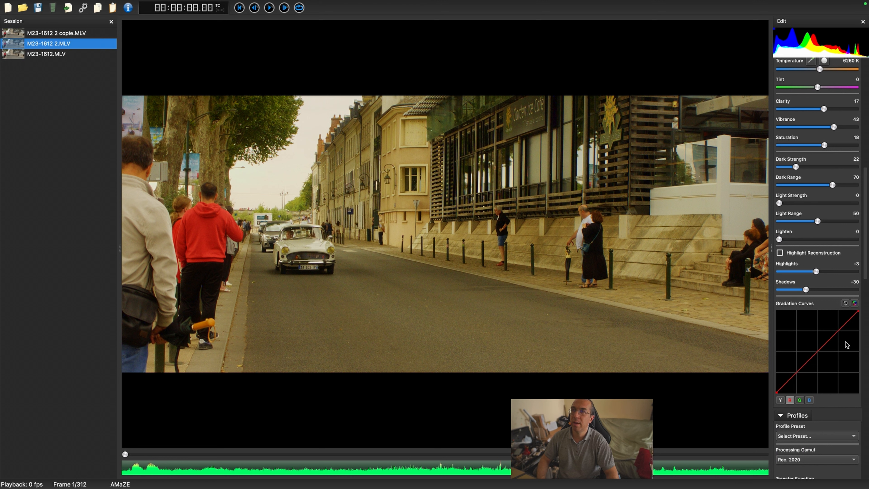
{"action": "left_click_drag", "start_coordinate": [858, 313], "coordinate": [865, 302]}
Step: Lower the temperature to 5787 K
{"action": "scroll", "coordinate": [819, 200], "scroll_direction": "up", "scroll_amount": 5}
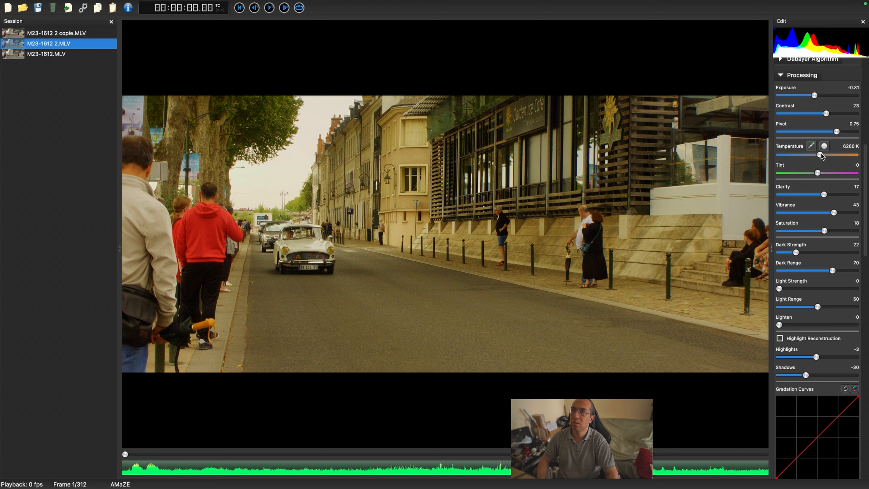
{"action": "left_click_drag", "start_coordinate": [821, 156], "coordinate": [816, 156]}
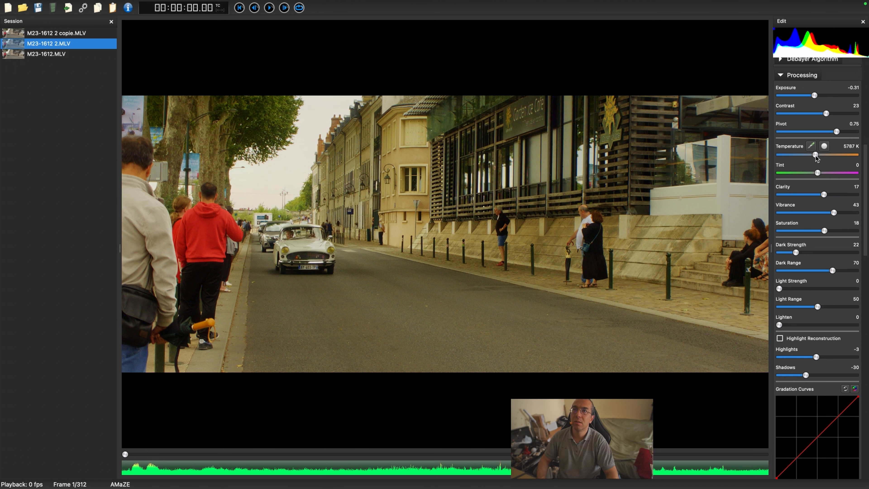
Step: Play the clip to review the adjusted grade, then pause playback
{"action": "key", "text": "space"}
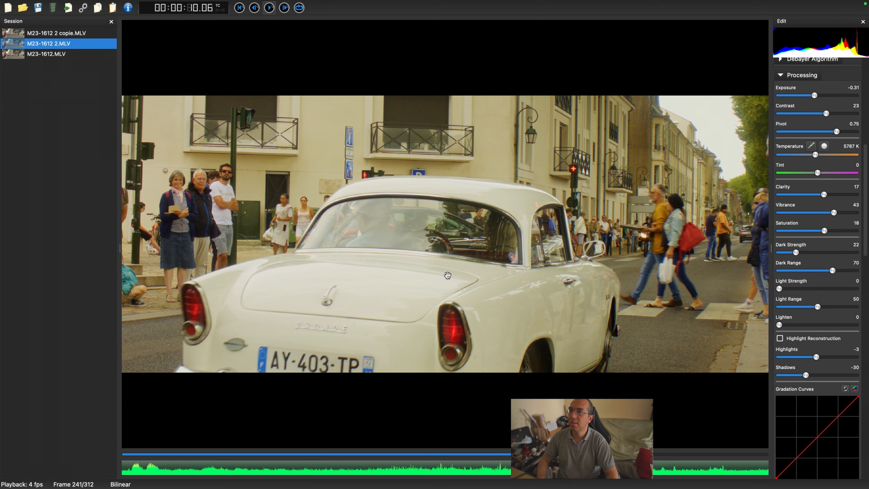
{"action": "key", "text": "space"}
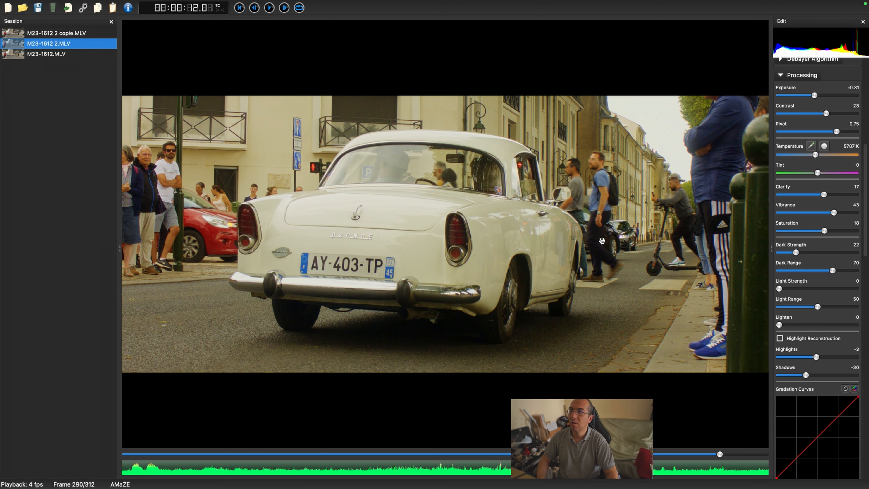
{"action": "key", "text": "space"}
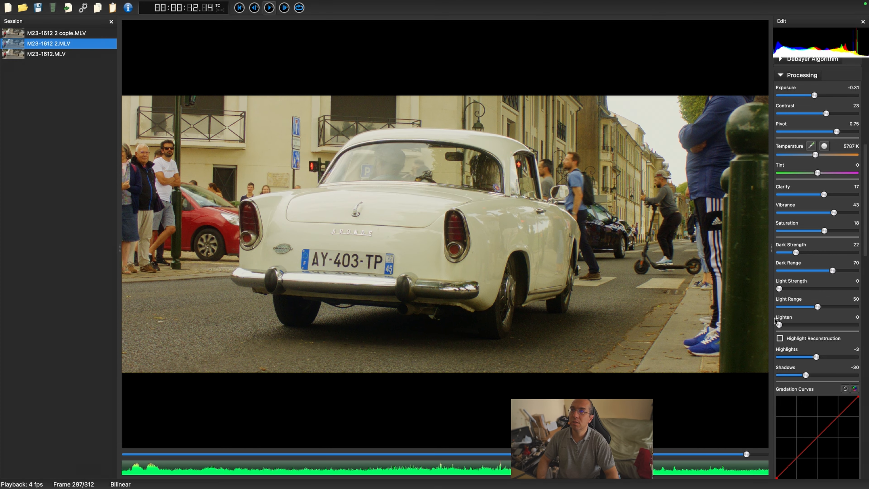